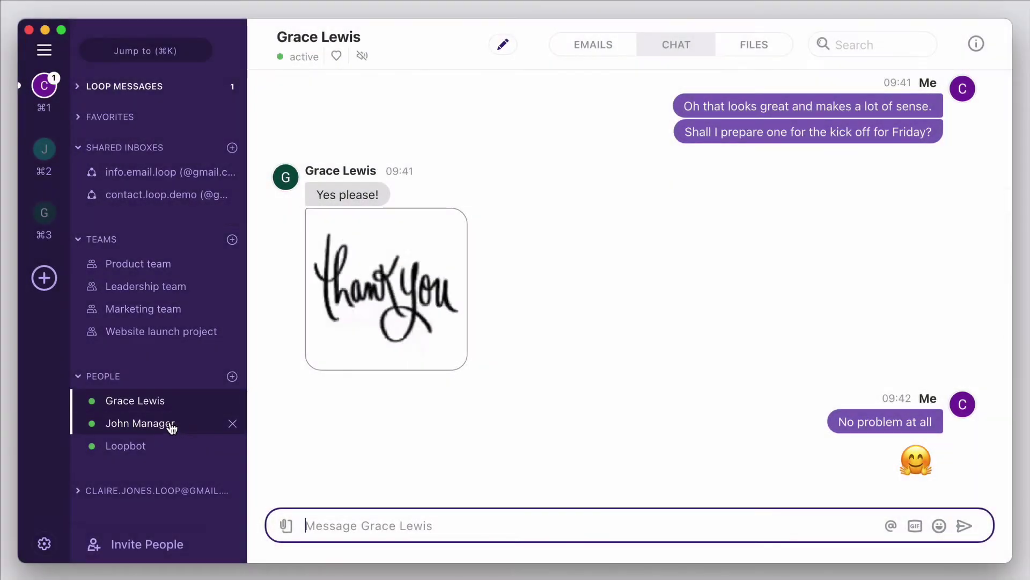
Browse the direct chats with the manager, Loopbot and the flow-chart sender
{"action": "left_click", "coordinate": [170, 423]}
{"action": "left_click", "coordinate": [174, 447]}
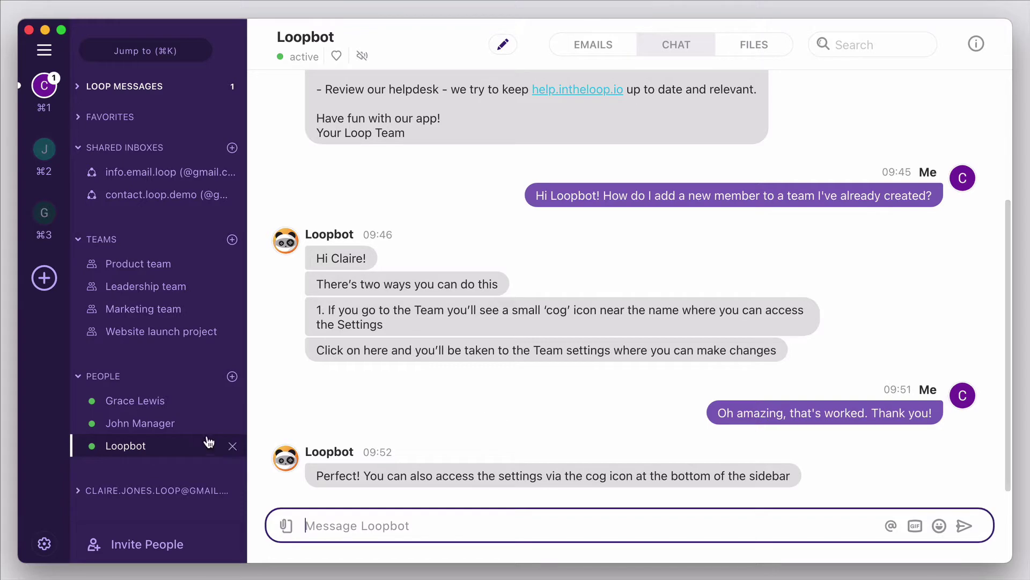
{"action": "left_click", "coordinate": [164, 410]}
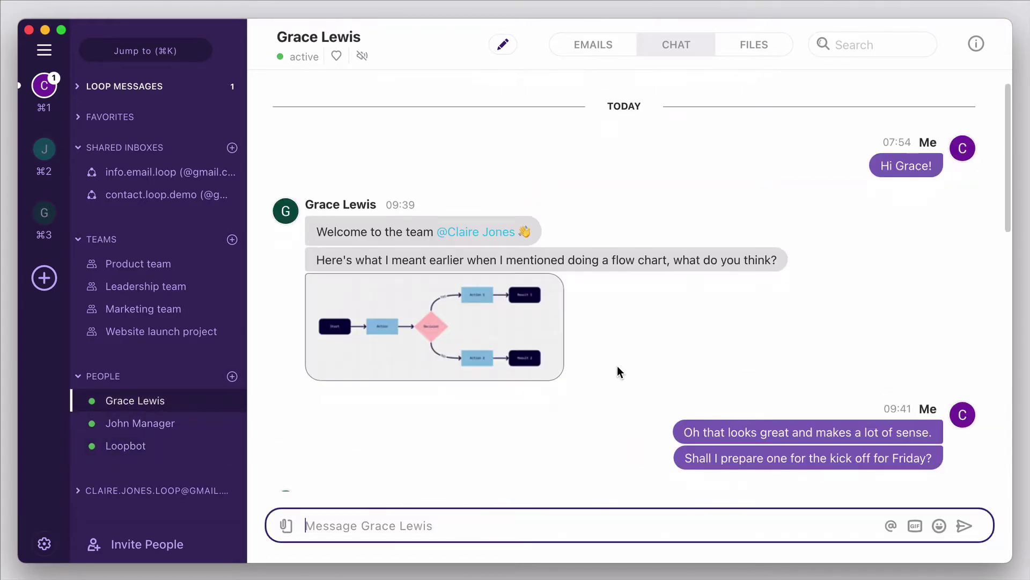
{"action": "scroll", "coordinate": [617, 366], "scroll_direction": "down", "scroll_amount": 3}
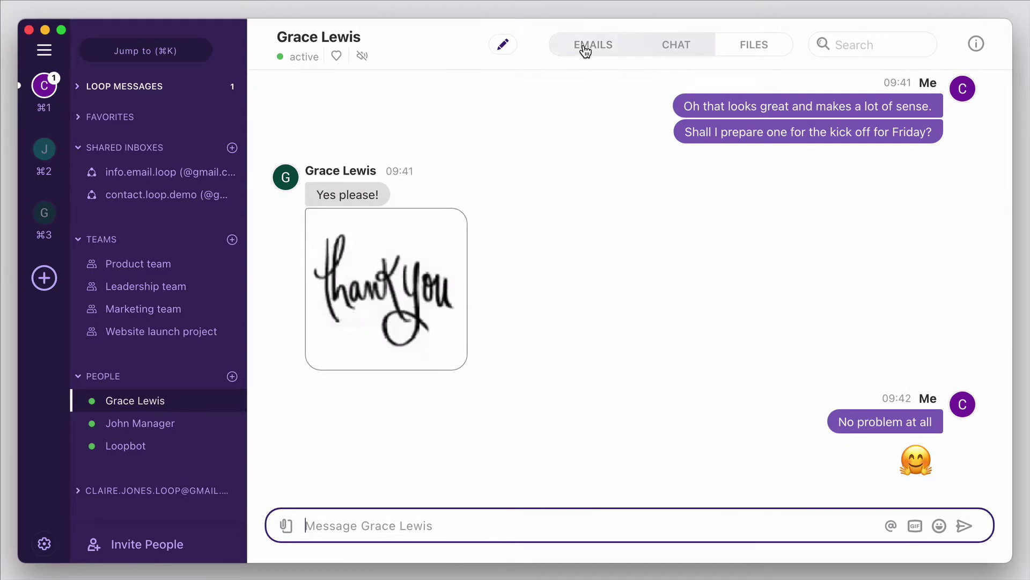
Check that conversation's emails and files, then preview Flow chart template.png
{"action": "left_click", "coordinate": [585, 48]}
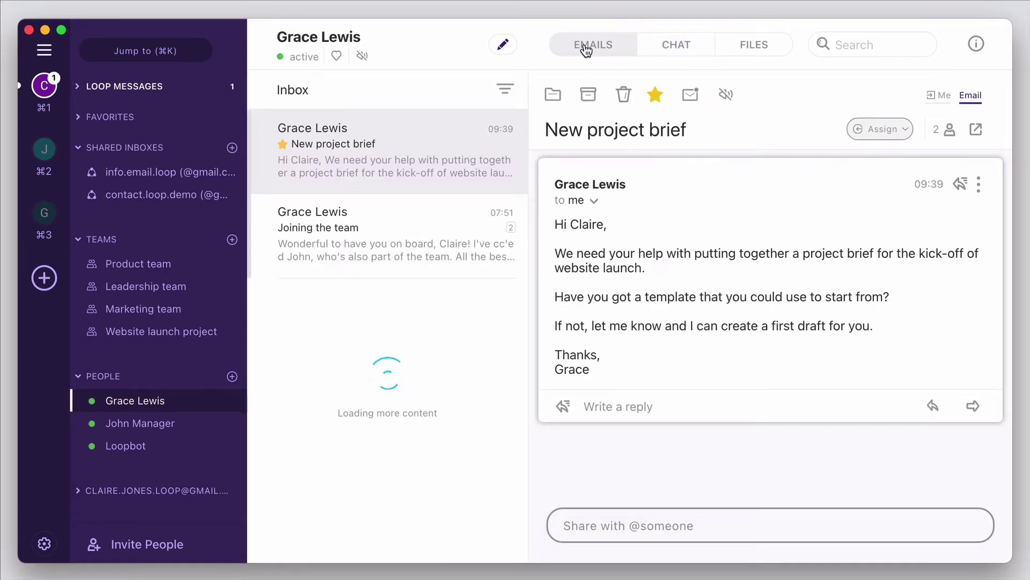
{"action": "left_click", "coordinate": [751, 37]}
{"action": "left_click", "coordinate": [428, 183]}
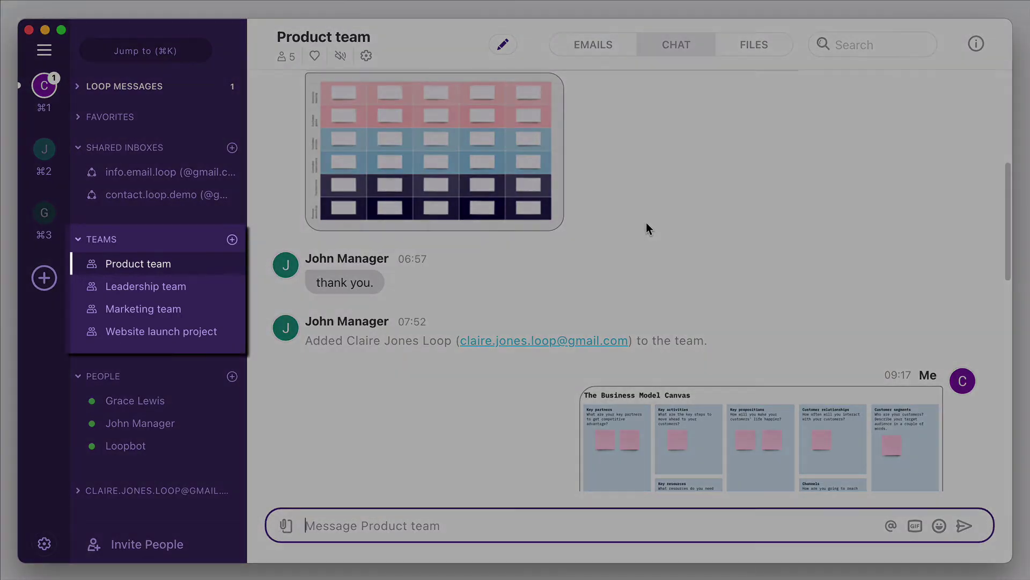
{"action": "scroll", "coordinate": [647, 224], "scroll_direction": "down", "scroll_amount": 3}
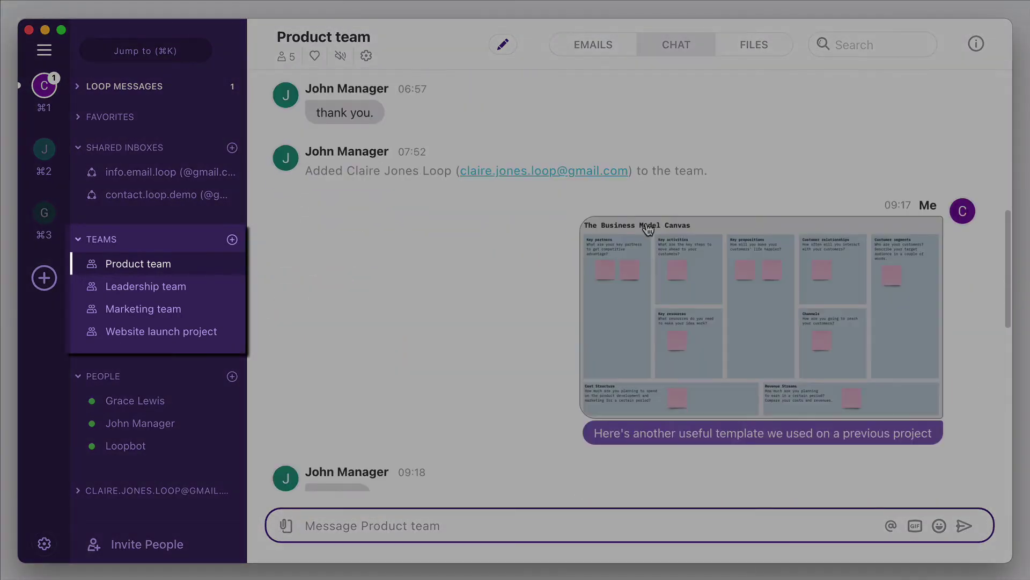
{"action": "scroll", "coordinate": [647, 228], "scroll_direction": "down", "scroll_amount": 7}
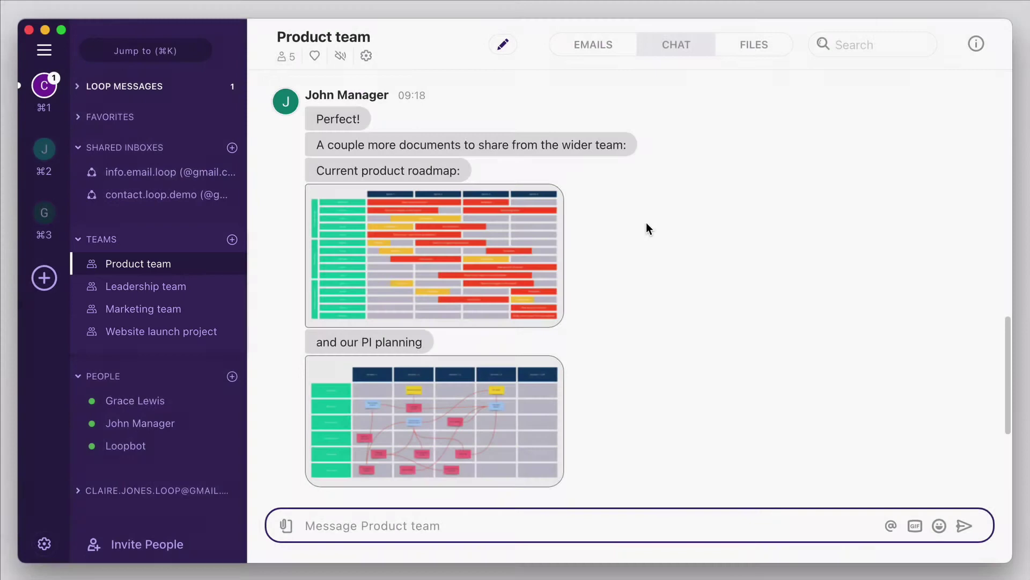
{"action": "type", "text": "T"}
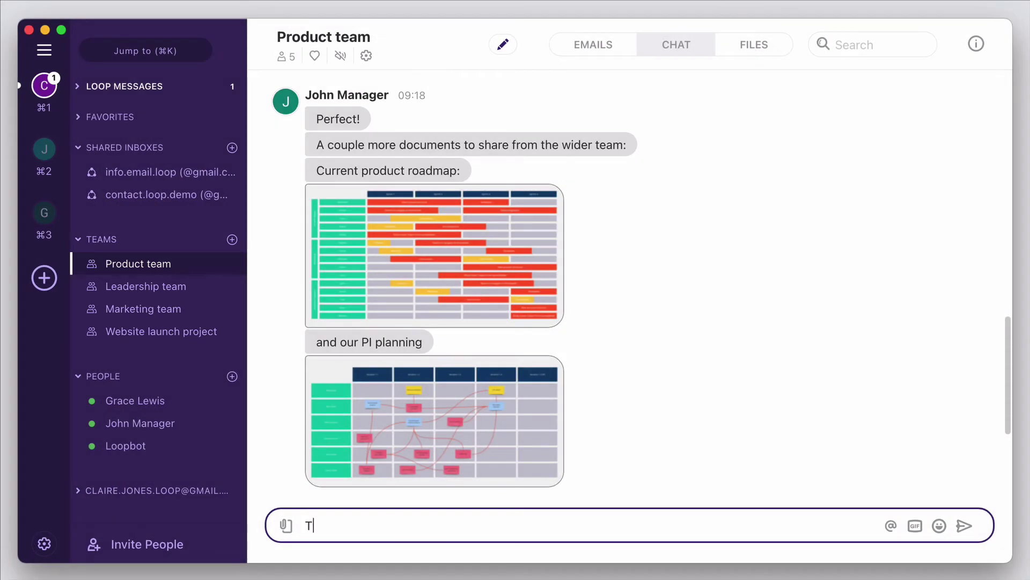
{"action": "type", "text": "hanks for these, @John"}
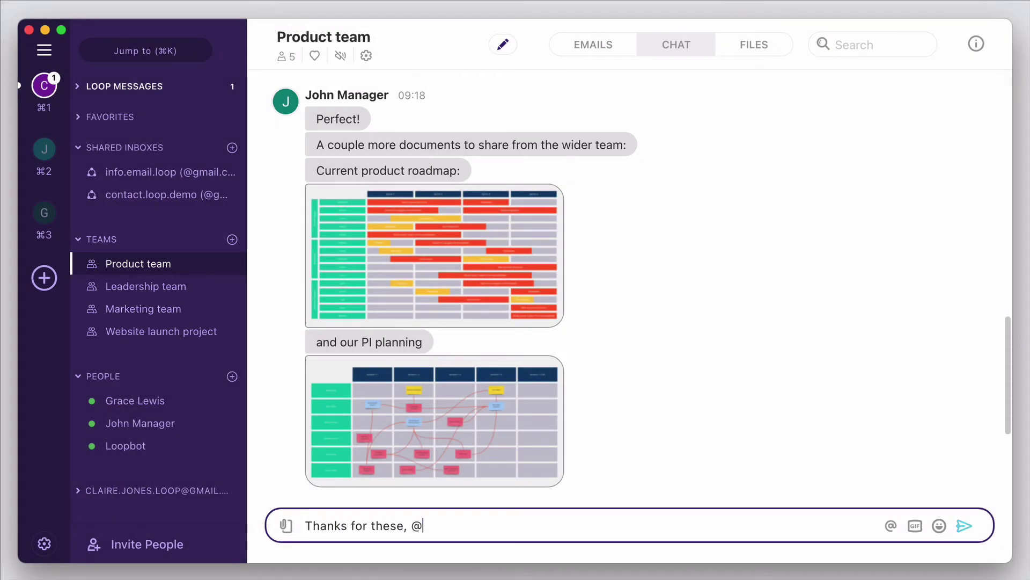
{"action": "key", "text": "Return"}
{"action": "key", "text": "Return"}
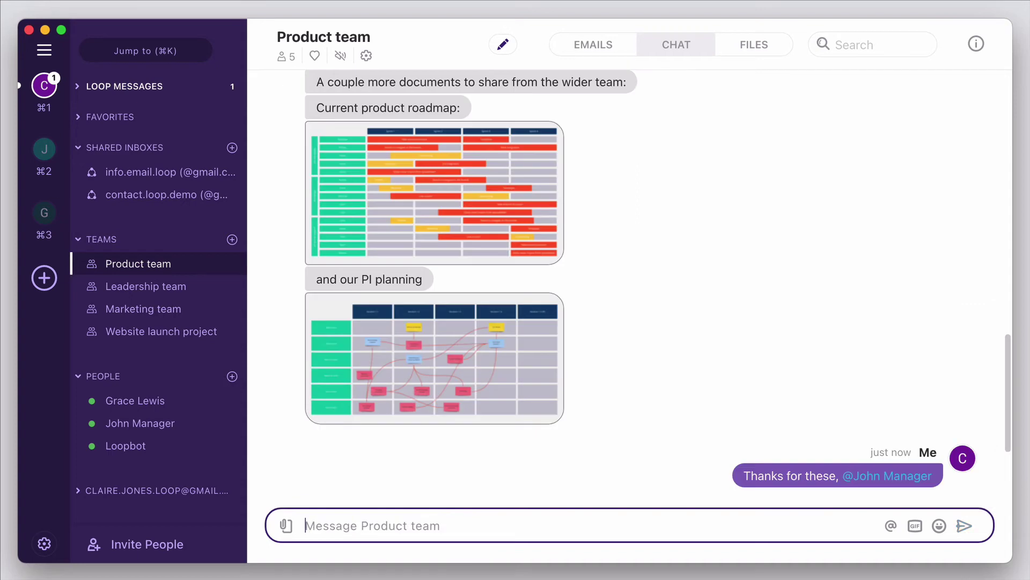
Comment 'This one is looking great!' on the product demo feedback email
{"action": "left_click", "coordinate": [584, 52]}
{"action": "scroll", "coordinate": [669, 278], "scroll_direction": "down", "scroll_amount": 10}
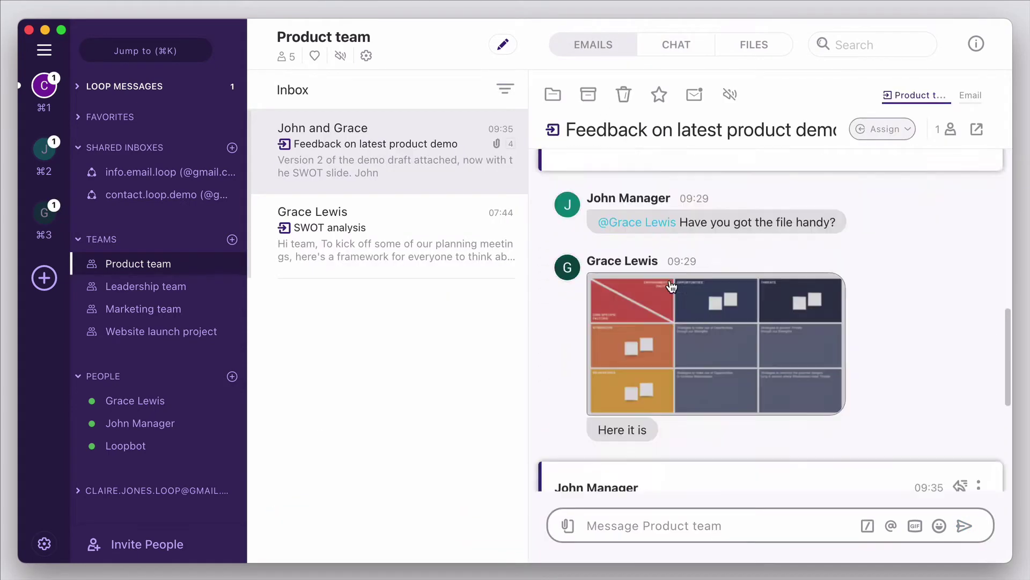
{"action": "scroll", "coordinate": [669, 285], "scroll_direction": "down", "scroll_amount": 5}
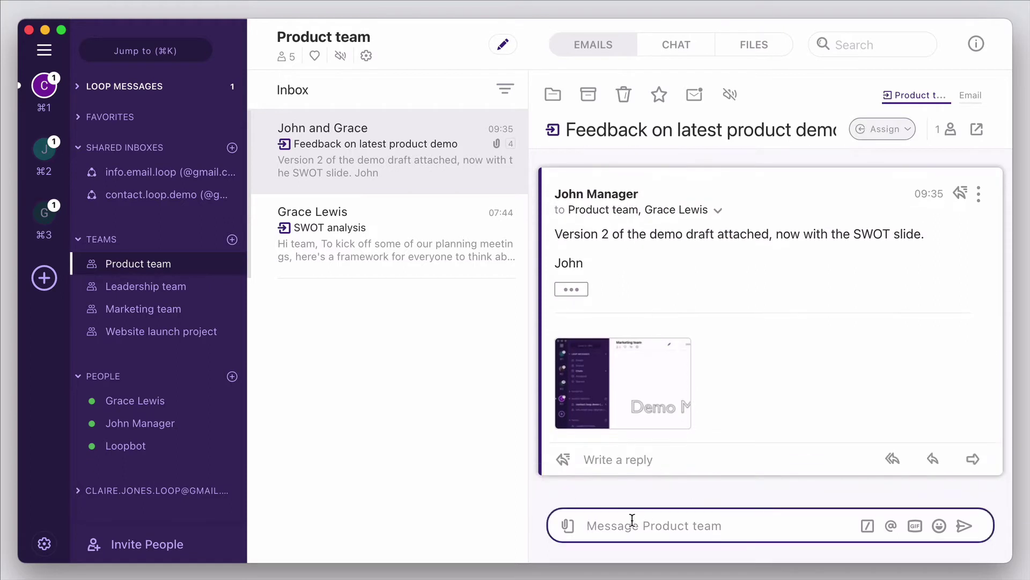
{"action": "left_click", "coordinate": [633, 519]}
{"action": "type", "text": "This one is looking great"}
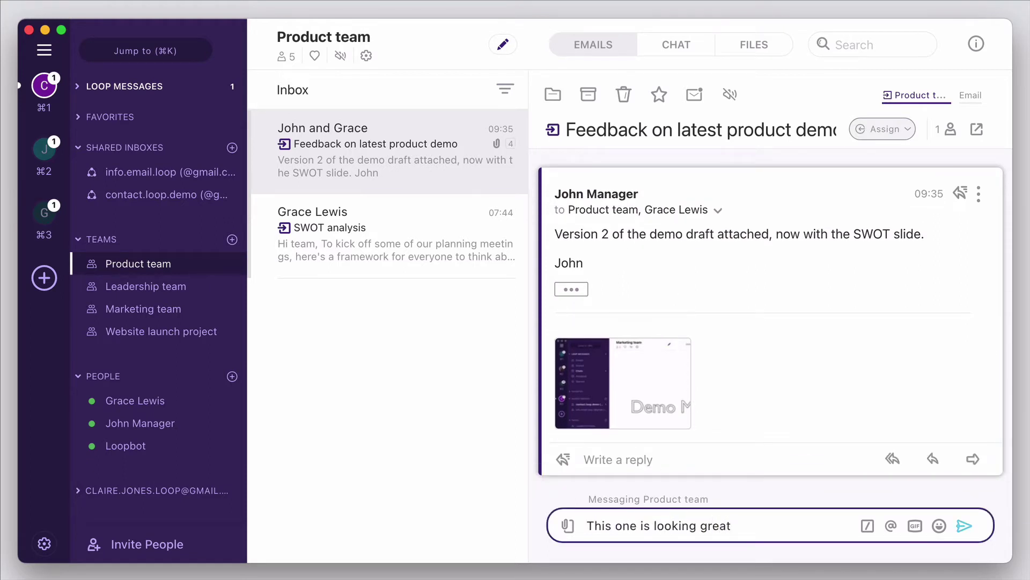
{"action": "type", "text": "!"}
{"action": "key", "text": "Return"}
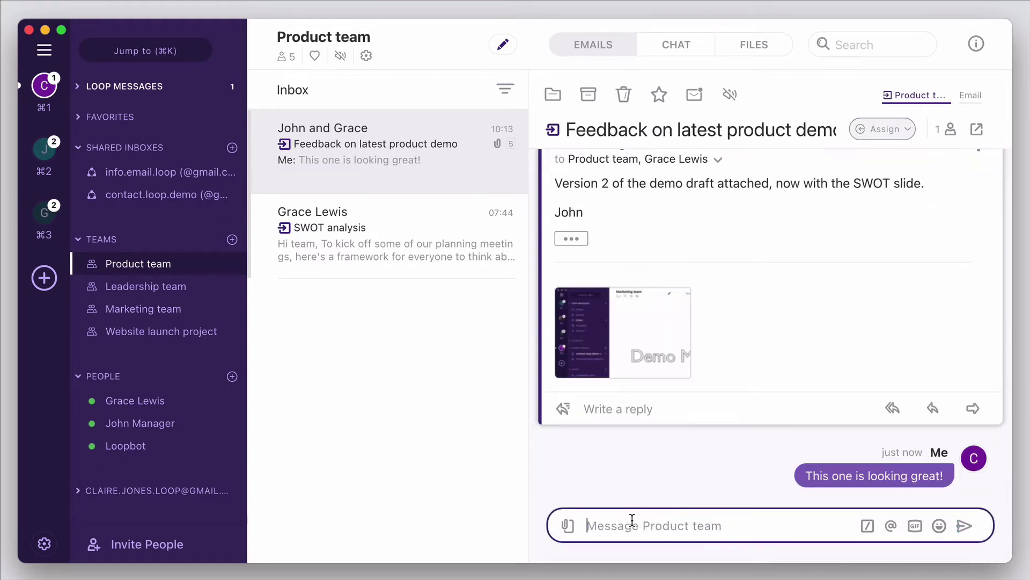
Preview Product Roadmap.png from the team's shared files, then switch to the info inbox
{"action": "left_click", "coordinate": [755, 47]}
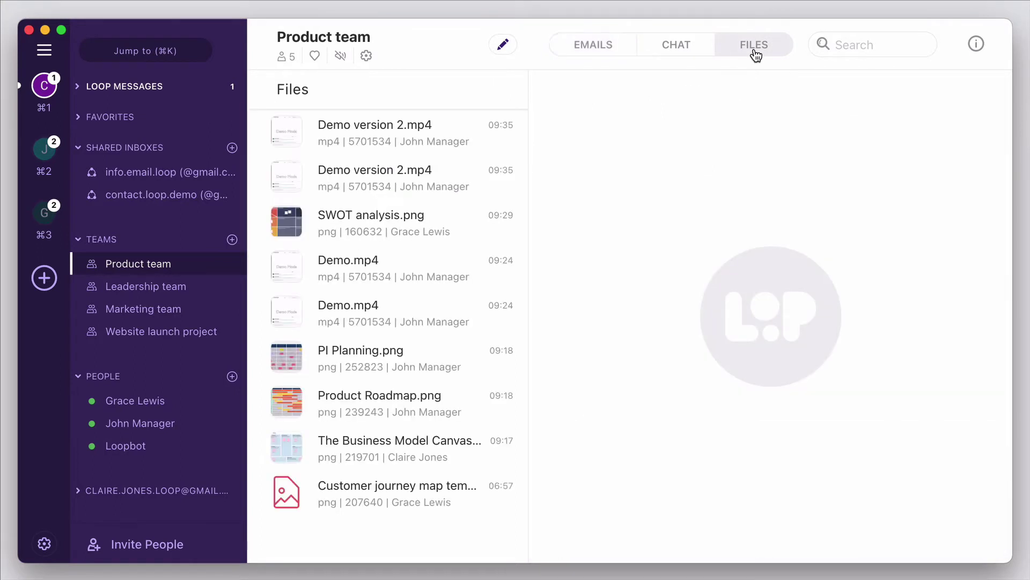
{"action": "left_click", "coordinate": [386, 408]}
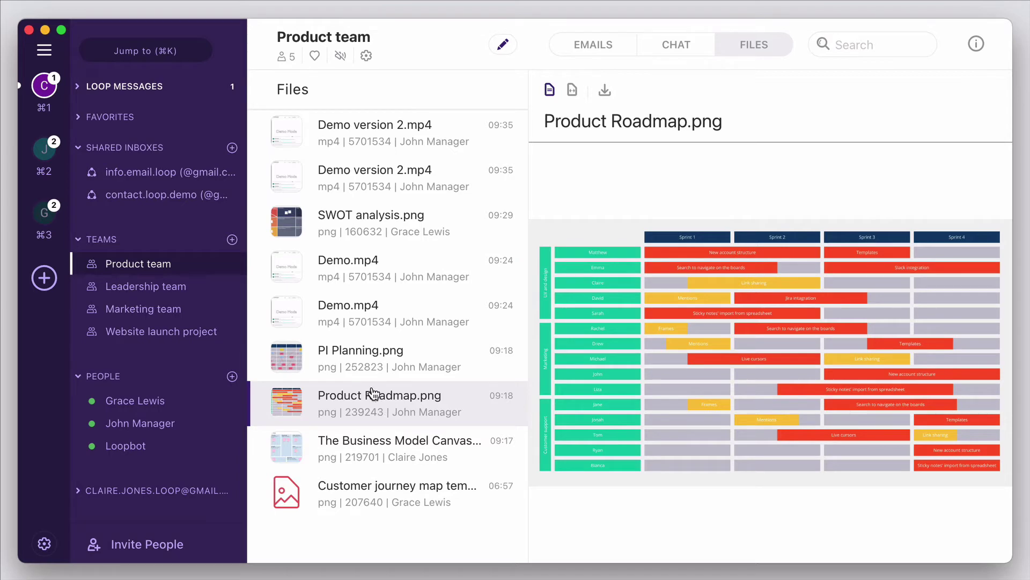
{"action": "left_click", "coordinate": [167, 173]}
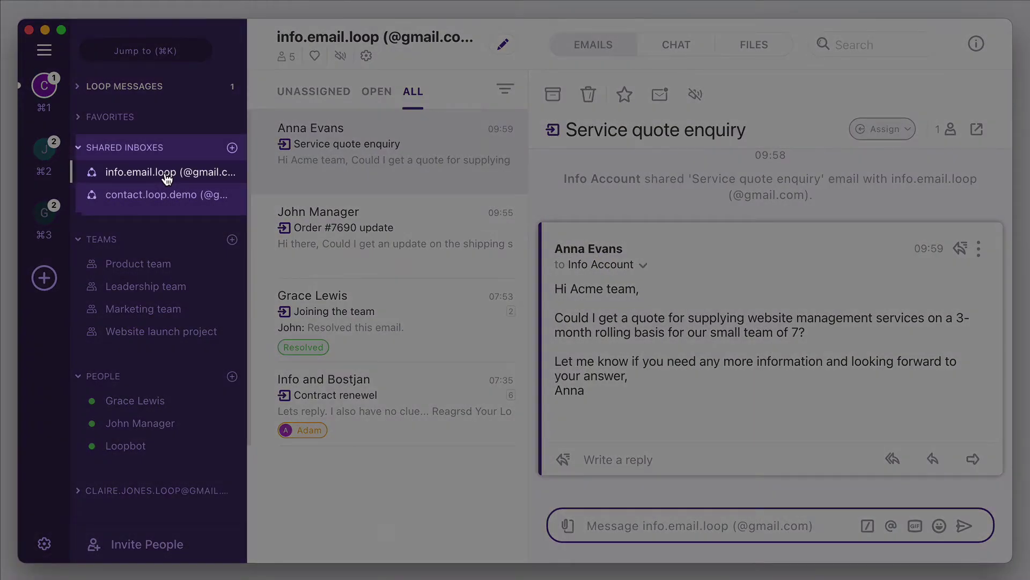
Open the customer's order shipping-update email from the info inbox list
{"action": "left_click", "coordinate": [167, 179]}
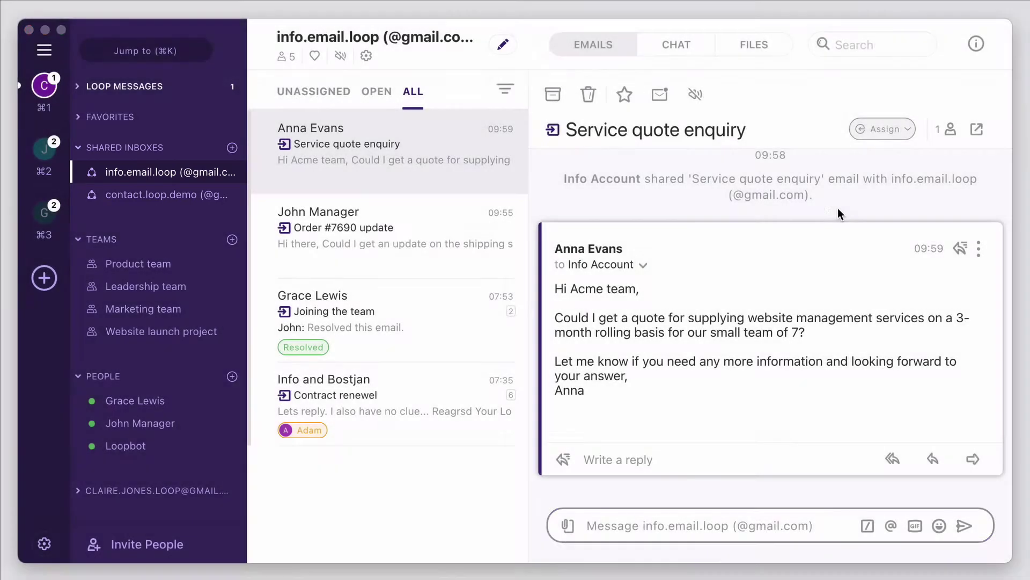
{"action": "left_click", "coordinate": [423, 238]}
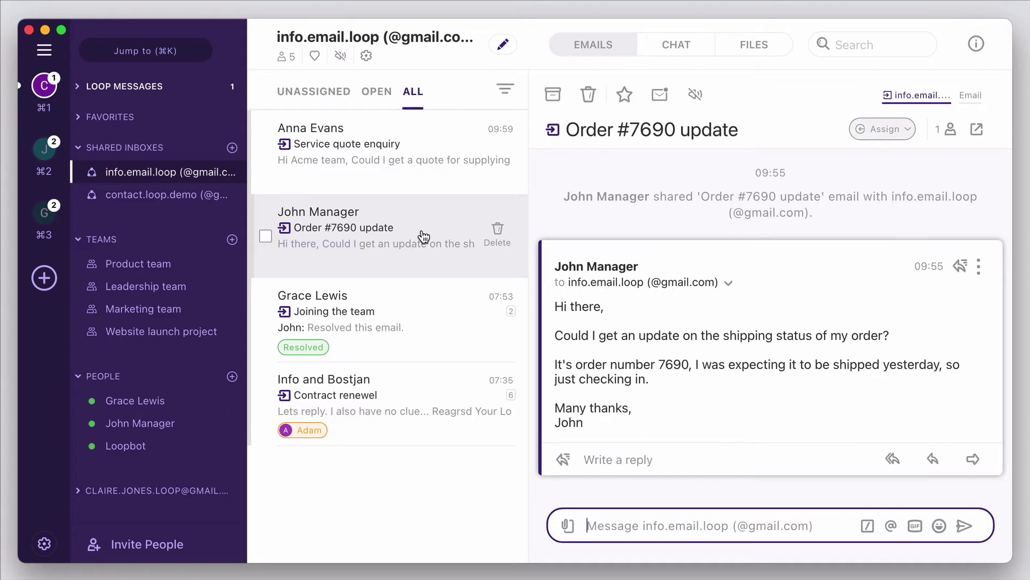
Assign the order email to a support agent and note they may need a colleague's help tracing it
{"action": "left_click", "coordinate": [884, 131]}
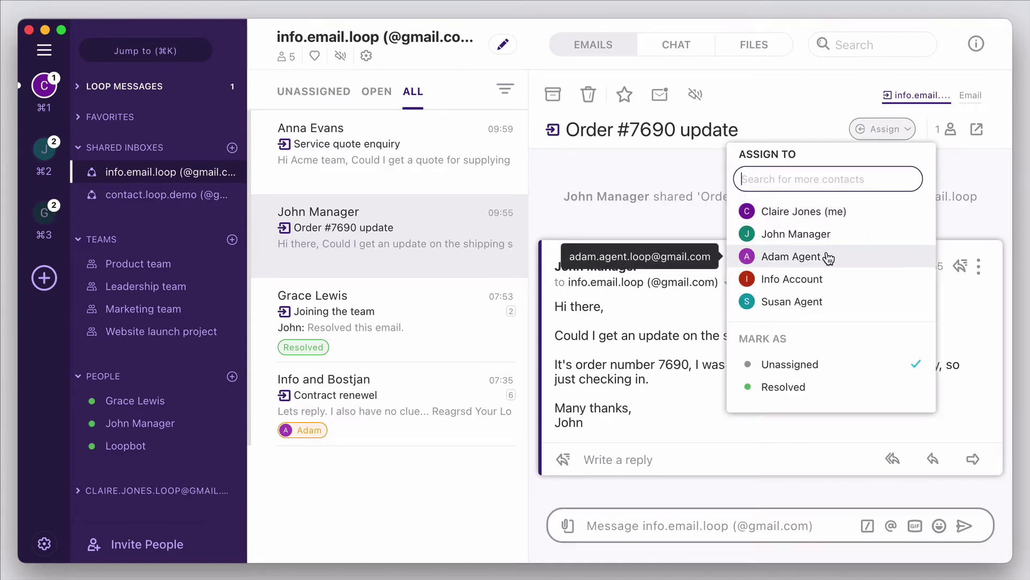
{"action": "left_click", "coordinate": [806, 310]}
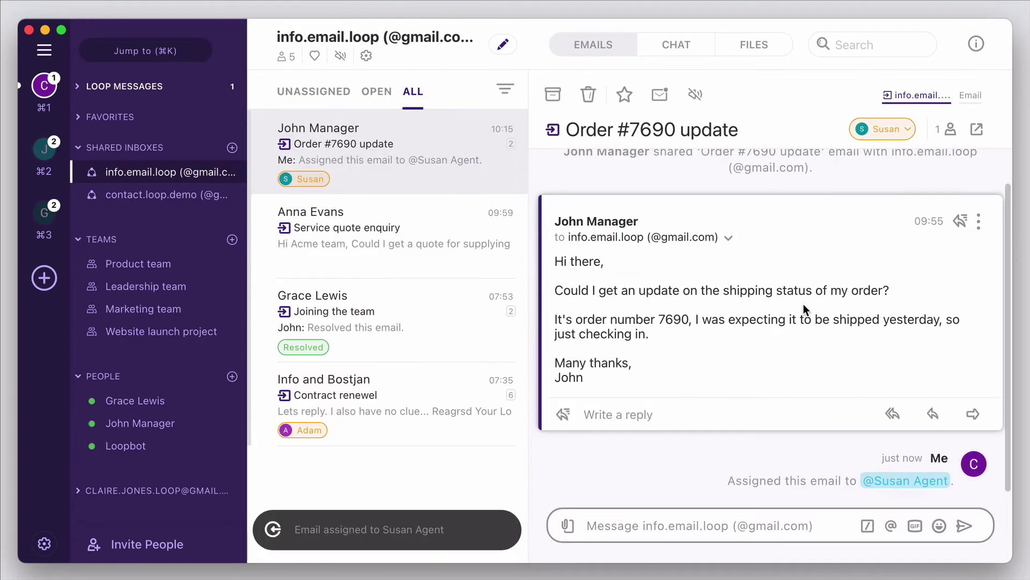
{"action": "left_click", "coordinate": [684, 524]}
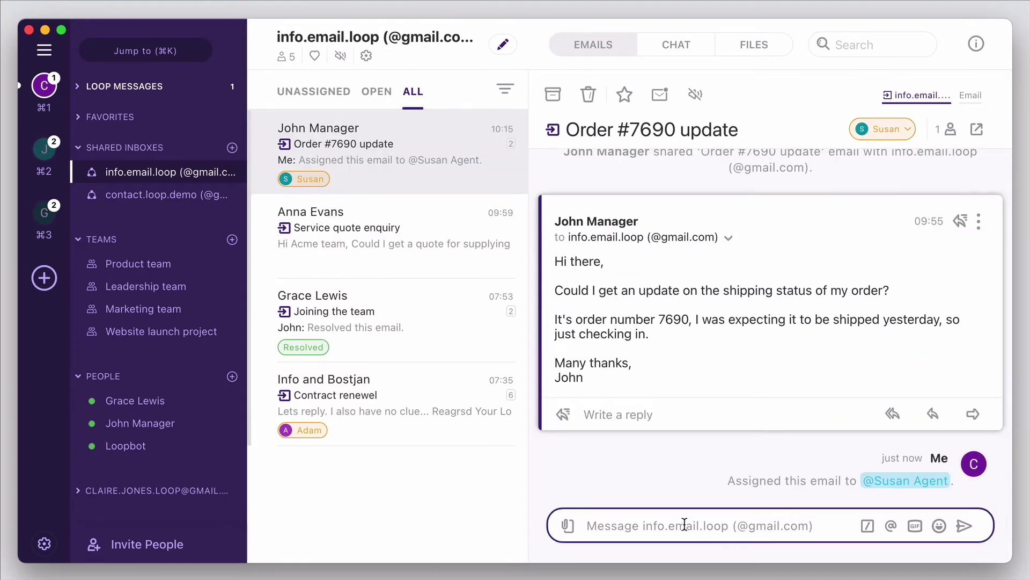
{"action": "type", "text": "@Susan"}
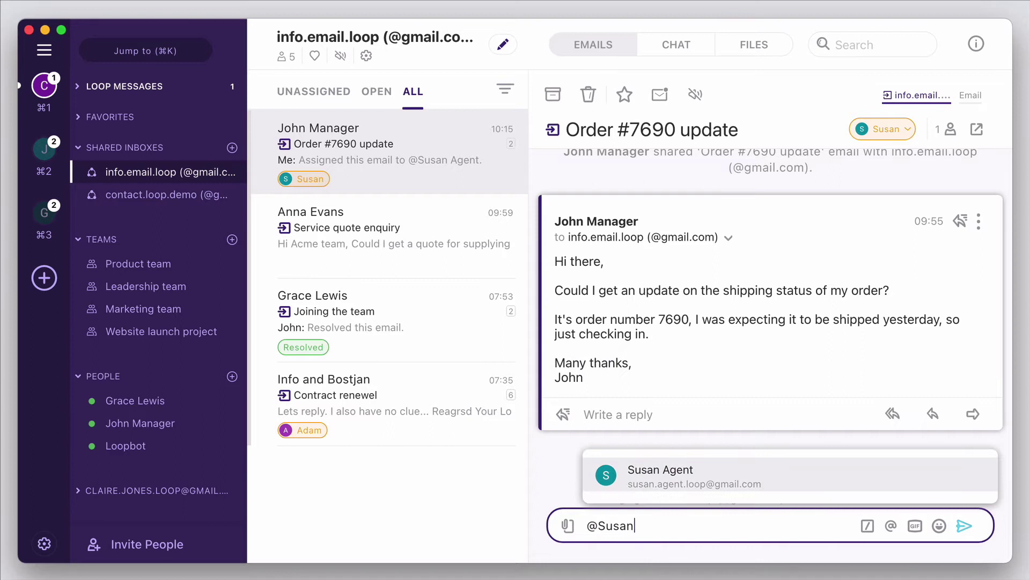
{"action": "key", "text": "Return"}
{"action": "type", "text": "You might need help from "}
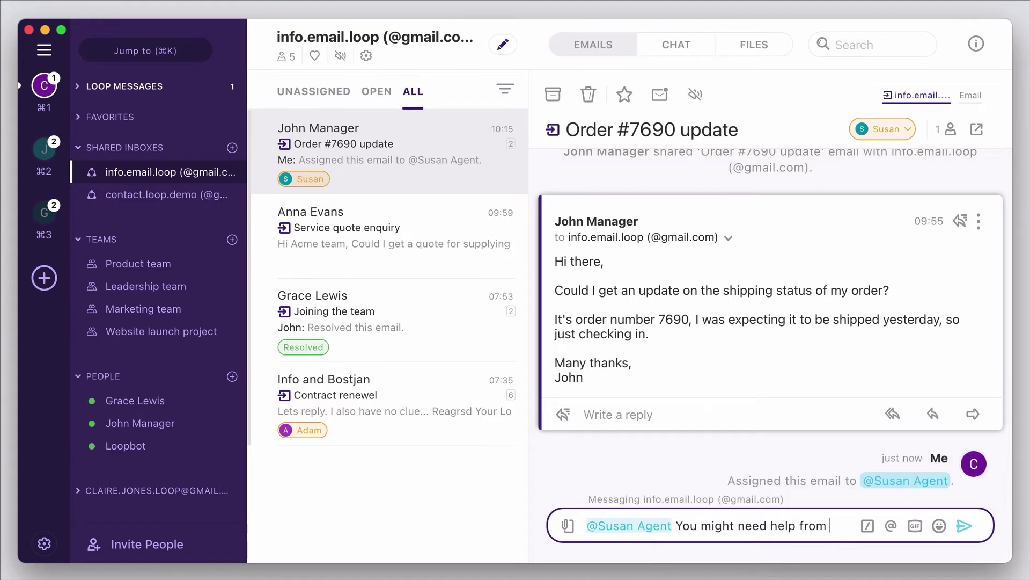
{"action": "type", "text": "@Grace"}
{"action": "key", "text": "Return"}
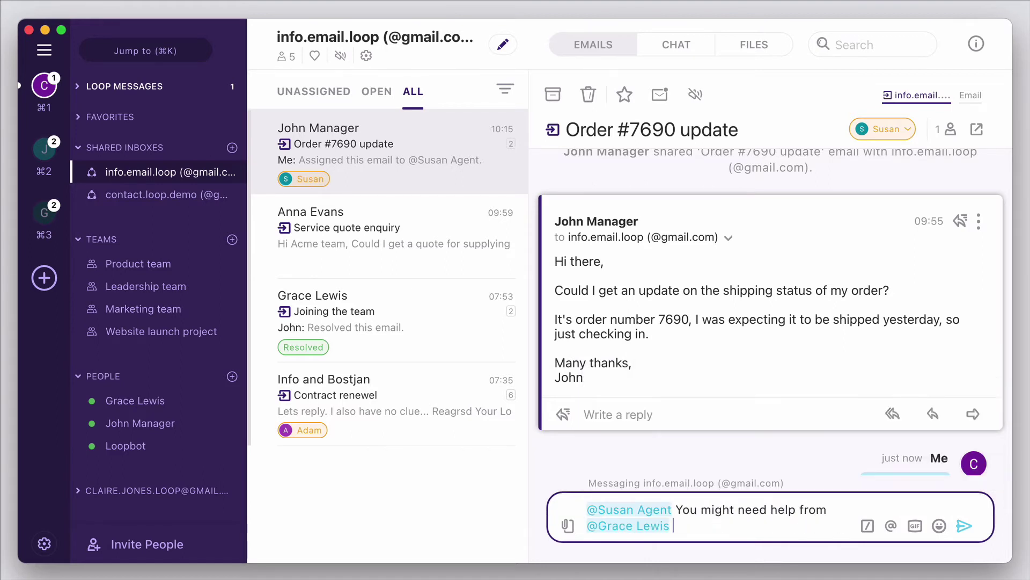
{"action": "type", "text": "on tracing back the order"}
{"action": "key", "text": "Return"}
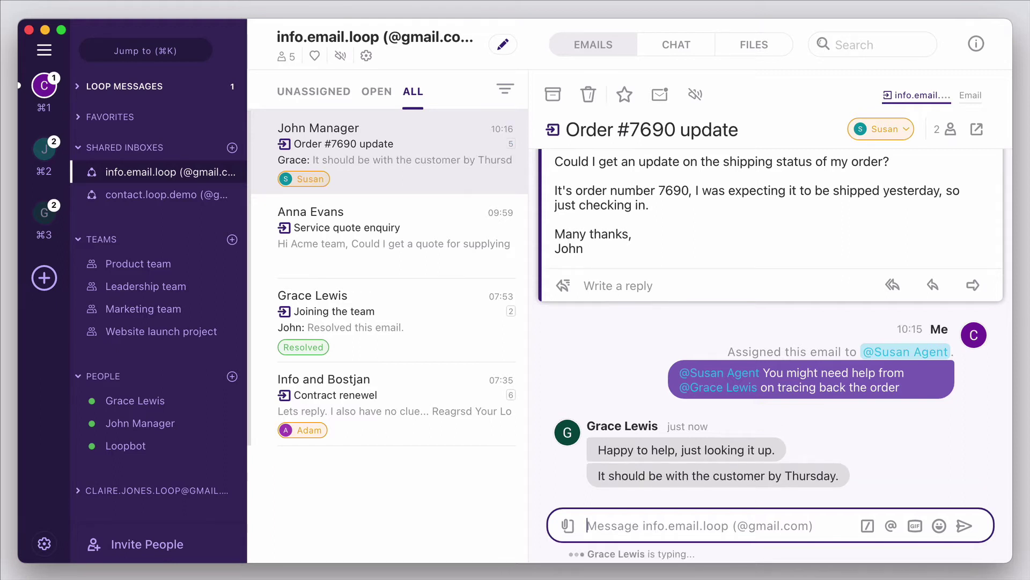
{"action": "type", "text": "Perfect, thanks @grace"}
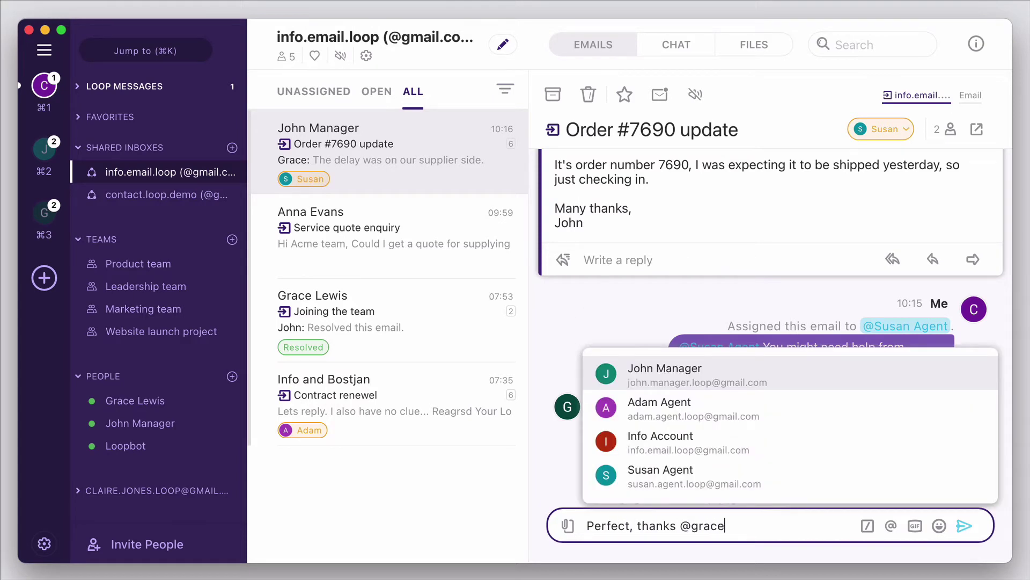
{"action": "key", "text": "Return"}
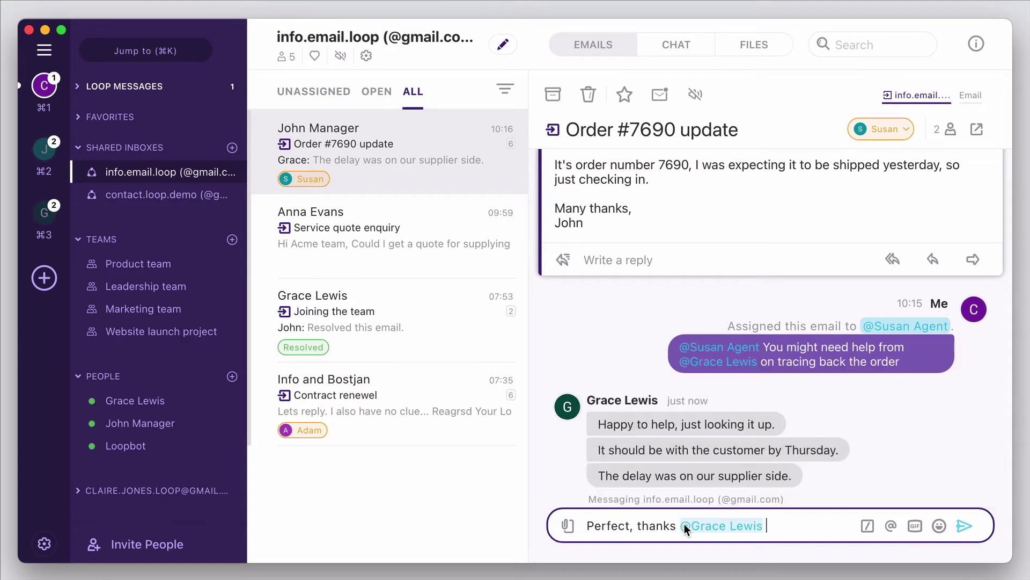
{"action": "key", "text": "Return"}
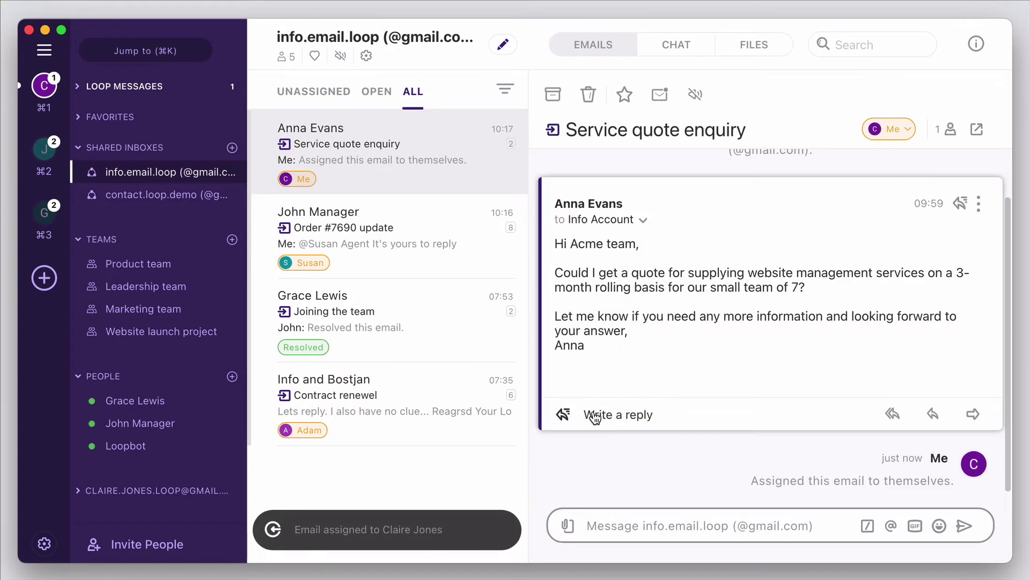
Reply to the quote enquiry from the Info Account using the Service quote template
{"action": "left_click", "coordinate": [595, 417]}
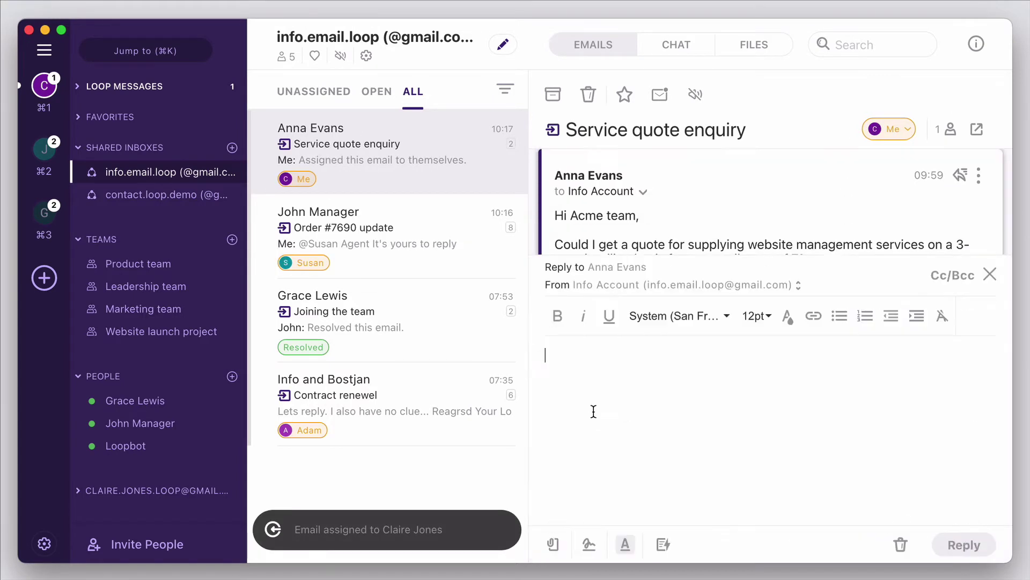
{"action": "left_click", "coordinate": [783, 290]}
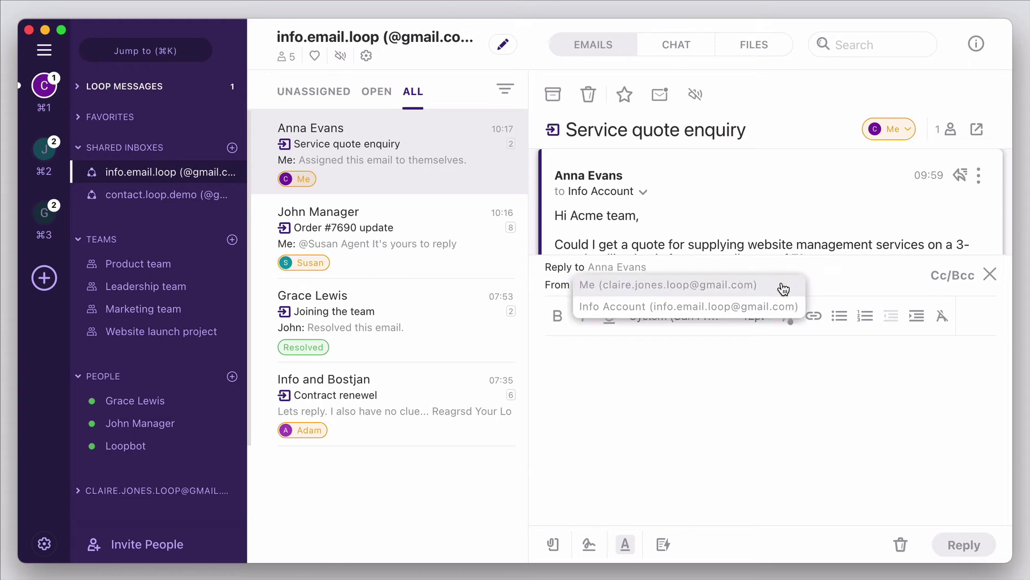
{"action": "left_click", "coordinate": [773, 306]}
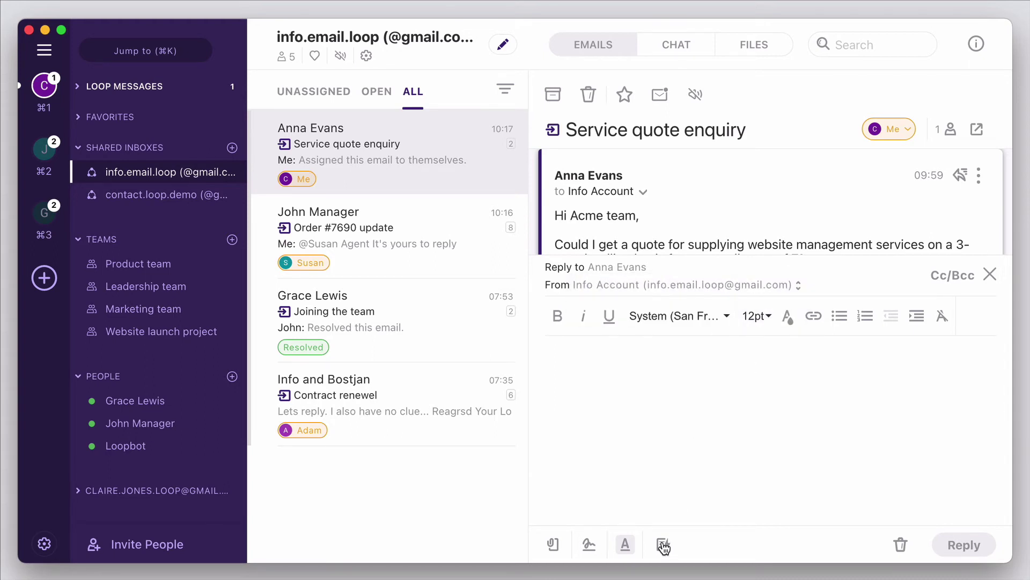
{"action": "left_click", "coordinate": [664, 544]}
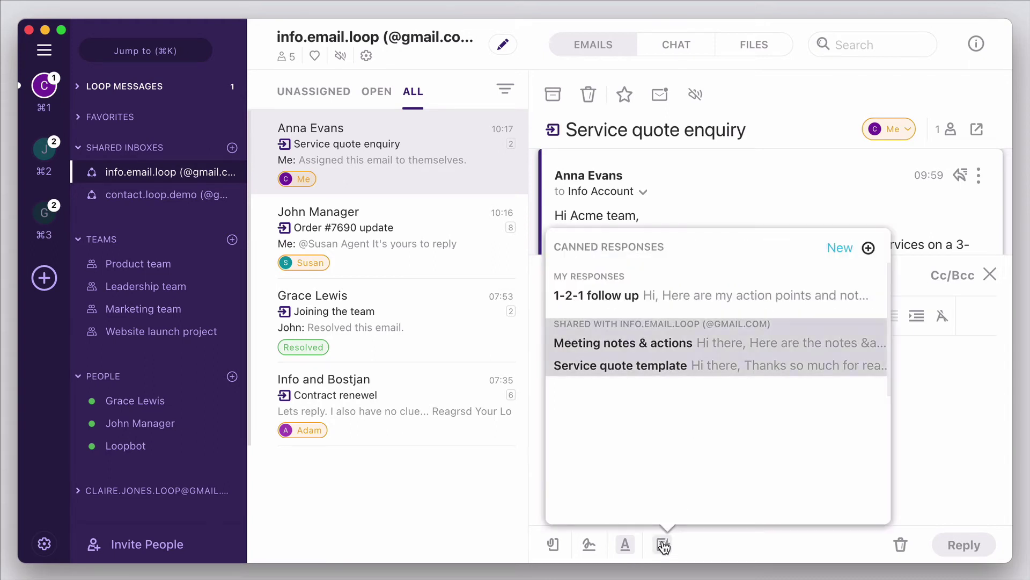
{"action": "left_click", "coordinate": [656, 366]}
{"action": "left_click", "coordinate": [960, 546]}
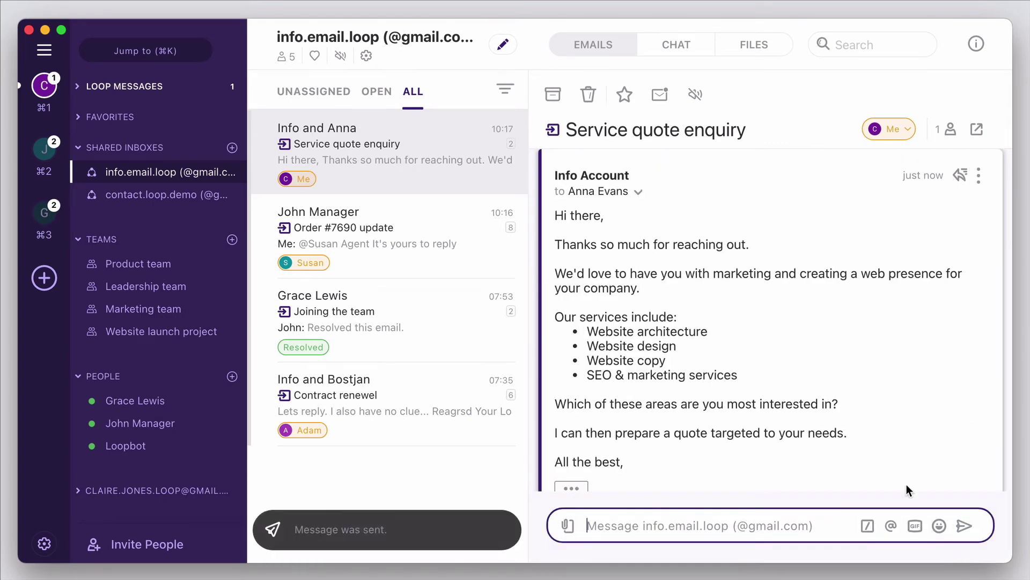
Filter the info inbox to show only open emails
{"action": "scroll", "coordinate": [888, 459], "scroll_direction": "down", "scroll_amount": 2}
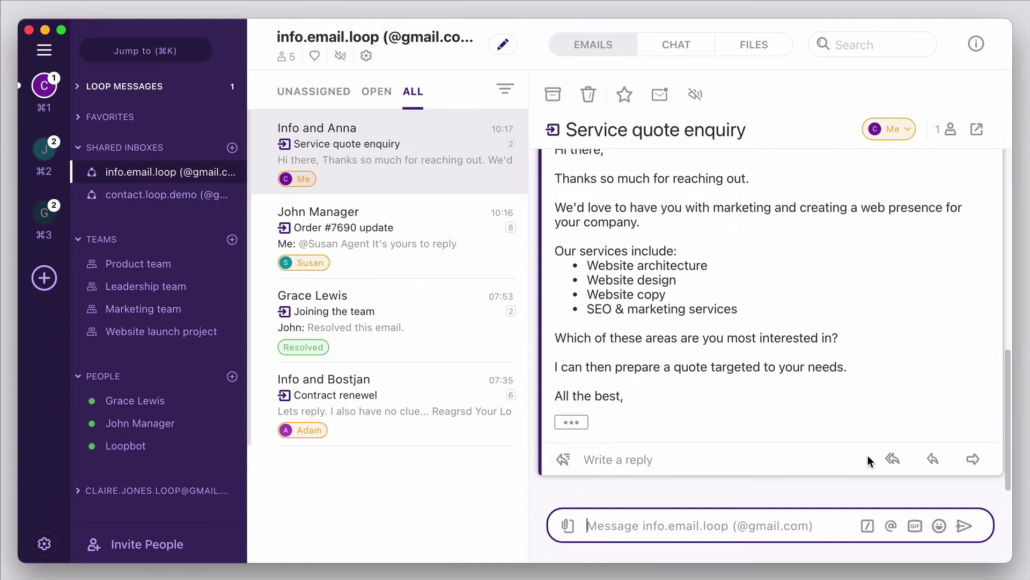
{"action": "left_click", "coordinate": [510, 93]}
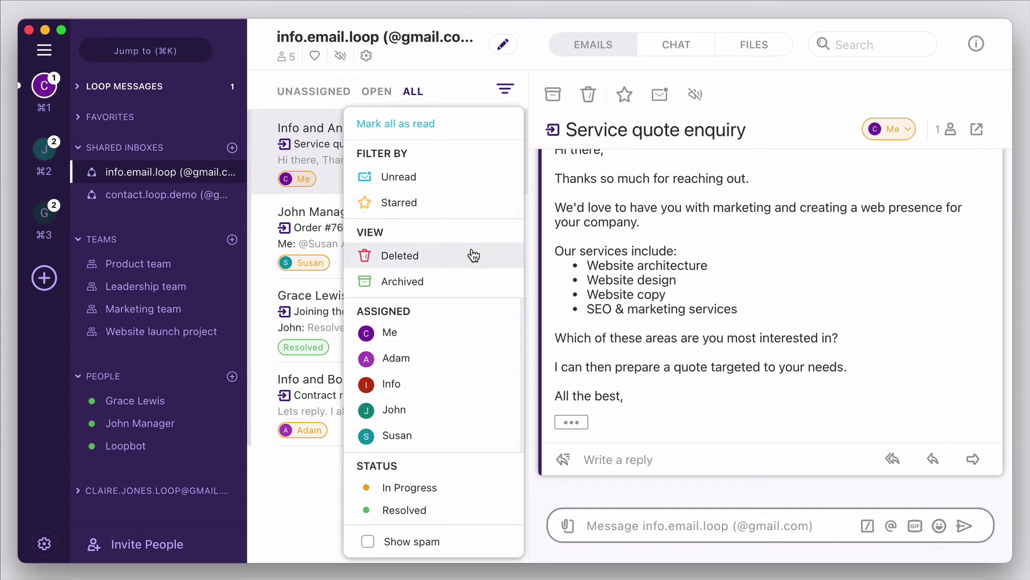
{"action": "left_click", "coordinate": [385, 101]}
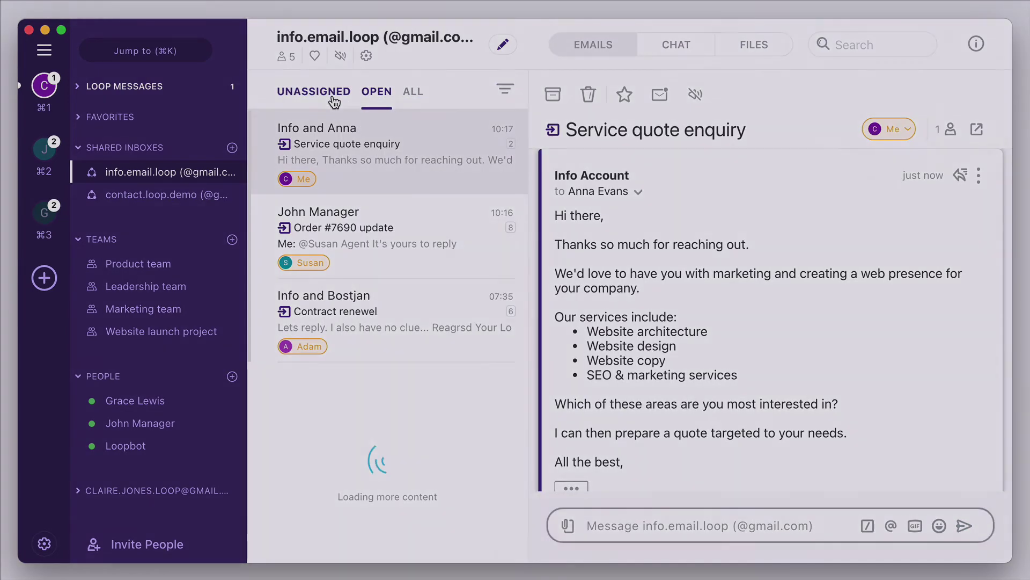
Show only unassigned emails, then start a new rule and review its IF conditions and THEN actions
{"action": "left_click", "coordinate": [333, 101]}
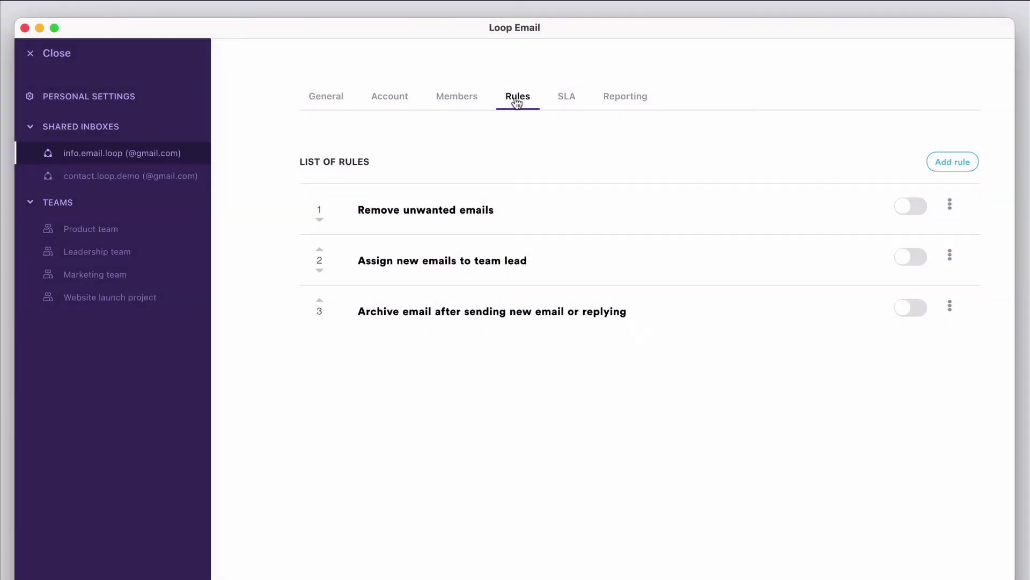
{"action": "left_click", "coordinate": [954, 169]}
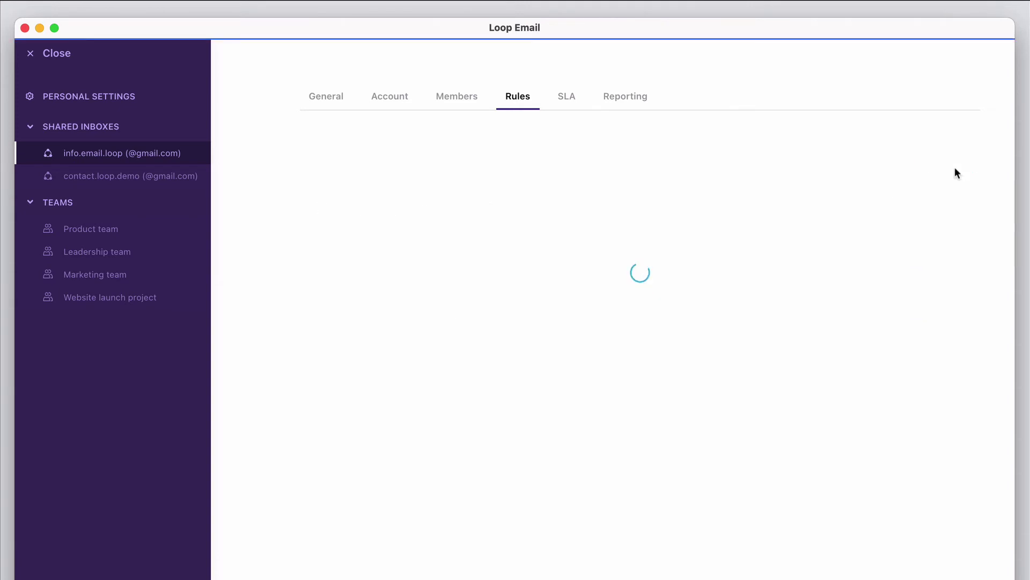
{"action": "scroll", "coordinate": [952, 244], "scroll_direction": "down", "scroll_amount": 3}
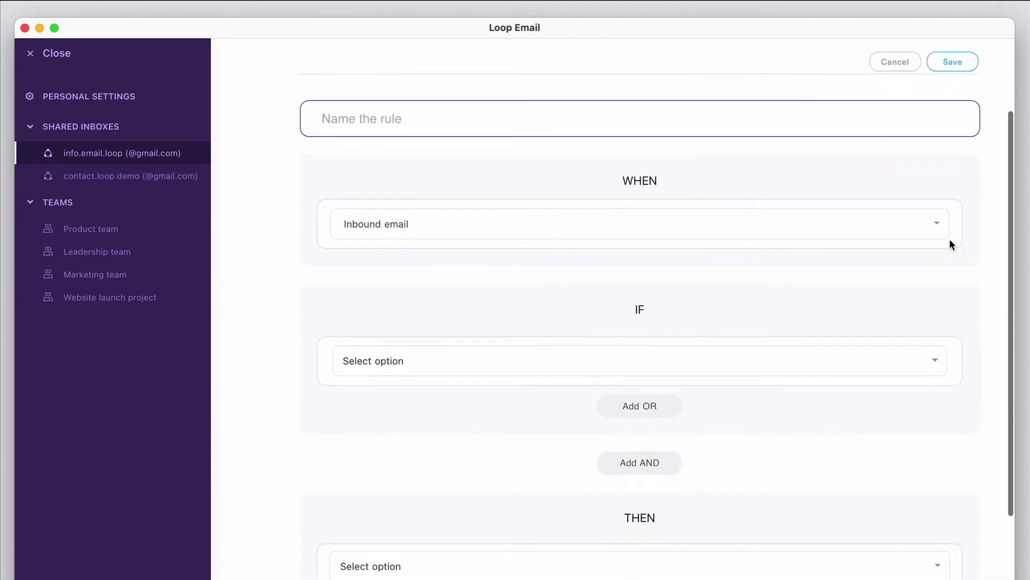
{"action": "left_click", "coordinate": [810, 302]}
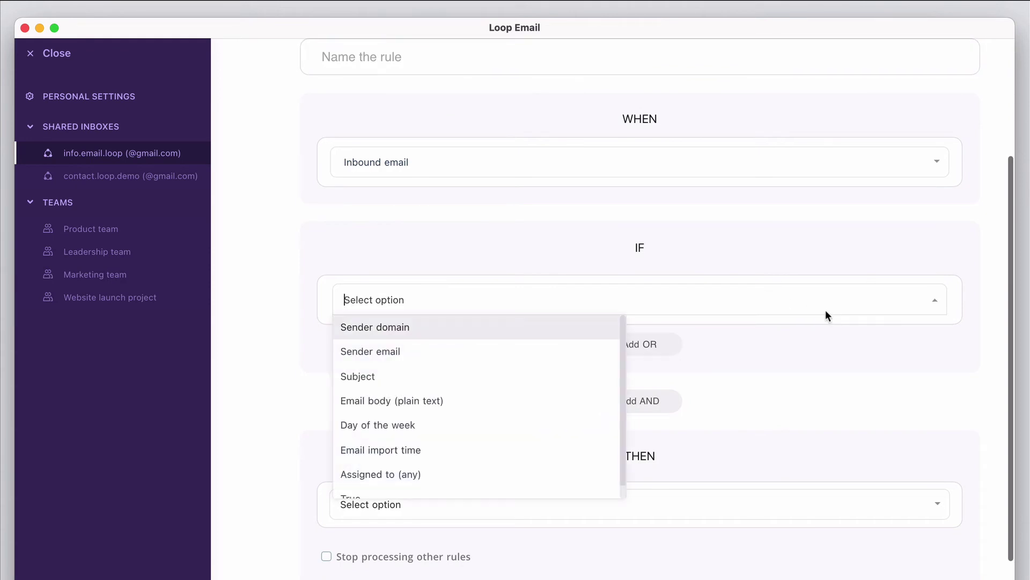
{"action": "left_click", "coordinate": [762, 324]}
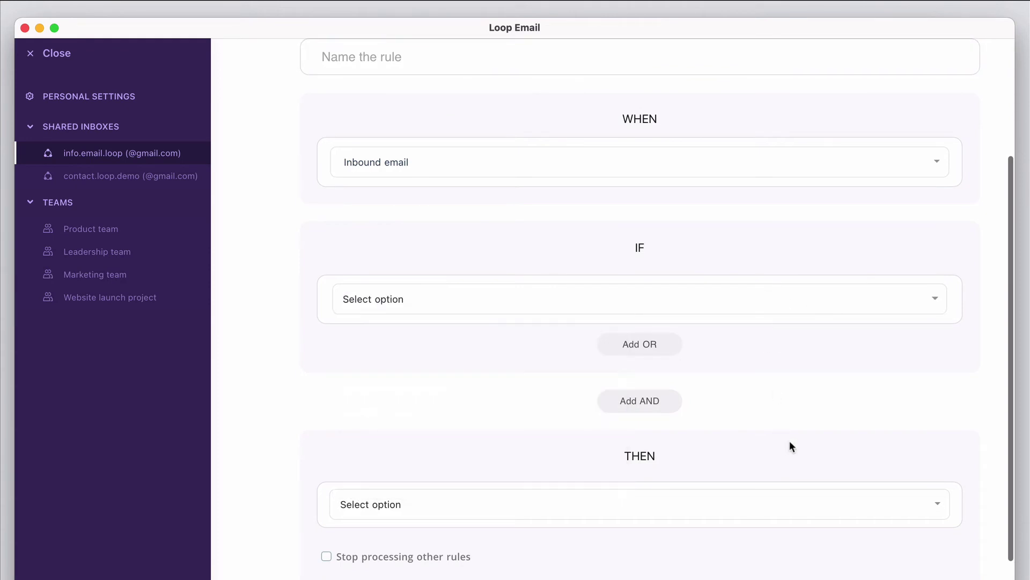
{"action": "left_click", "coordinate": [943, 509]}
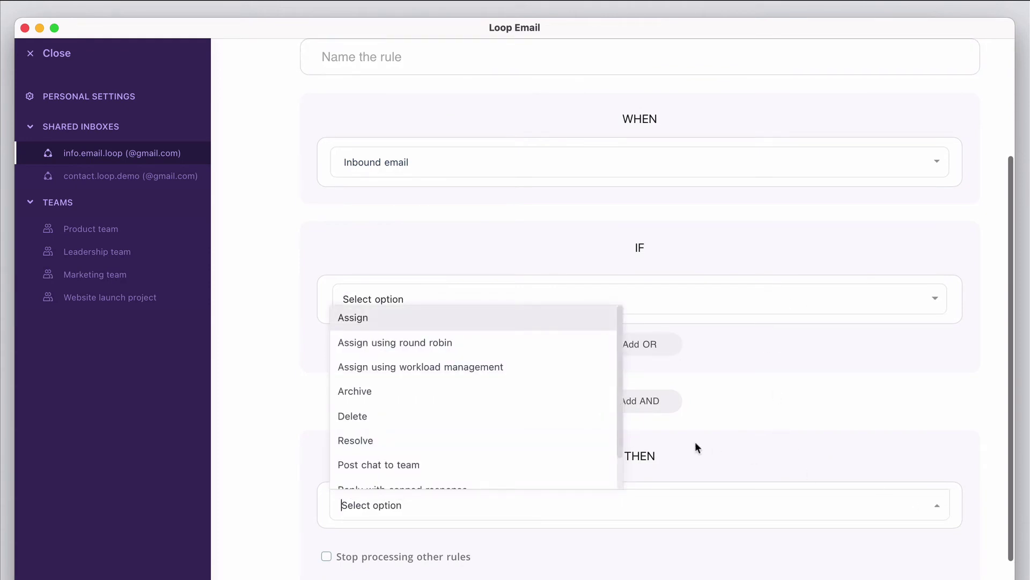
{"action": "scroll", "coordinate": [566, 395], "scroll_direction": "down", "scroll_amount": 2}
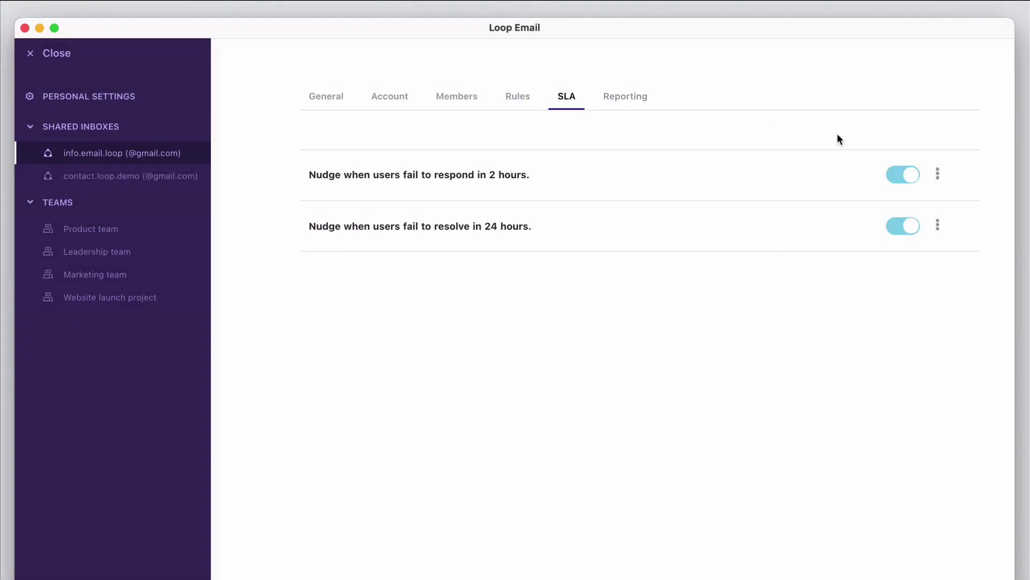
Change the time-to-reply SLA target from 2 to 3 hours
{"action": "left_click", "coordinate": [937, 173]}
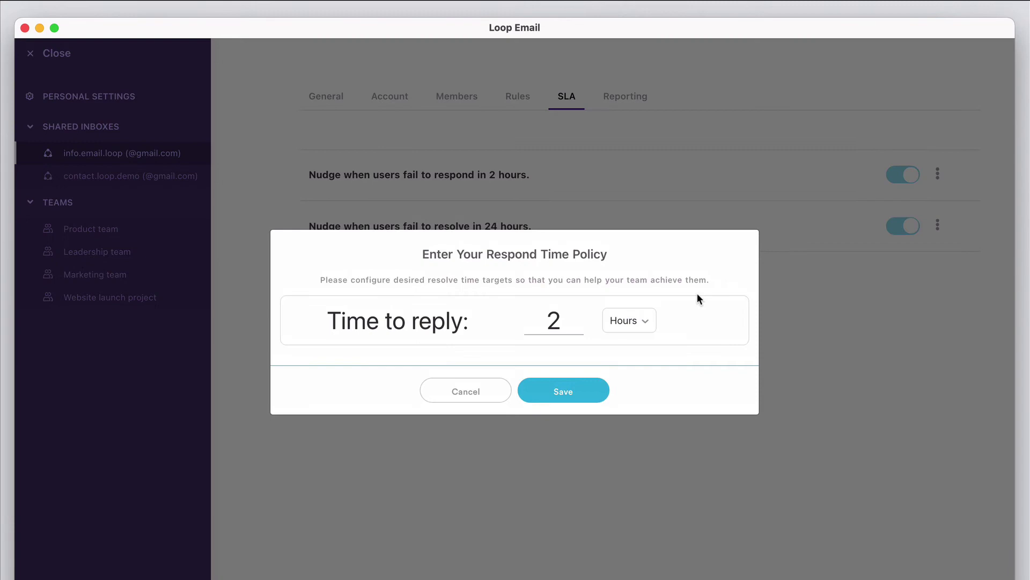
{"action": "double_click", "coordinate": [557, 321]}
{"action": "type", "text": "3"}
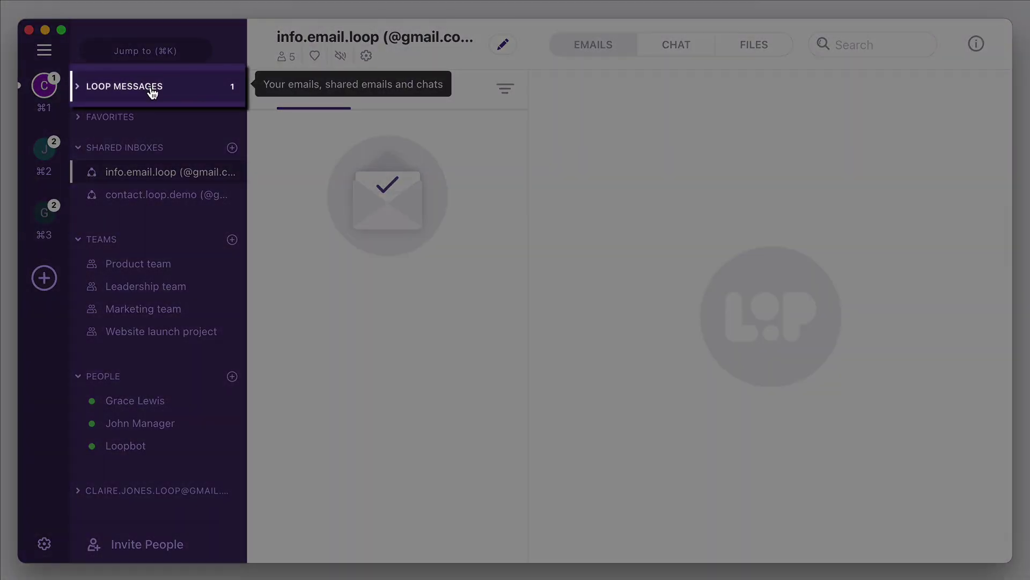
Open LOOP MESSAGES, check its unread filter, and expand its list of views
{"action": "left_click", "coordinate": [152, 93]}
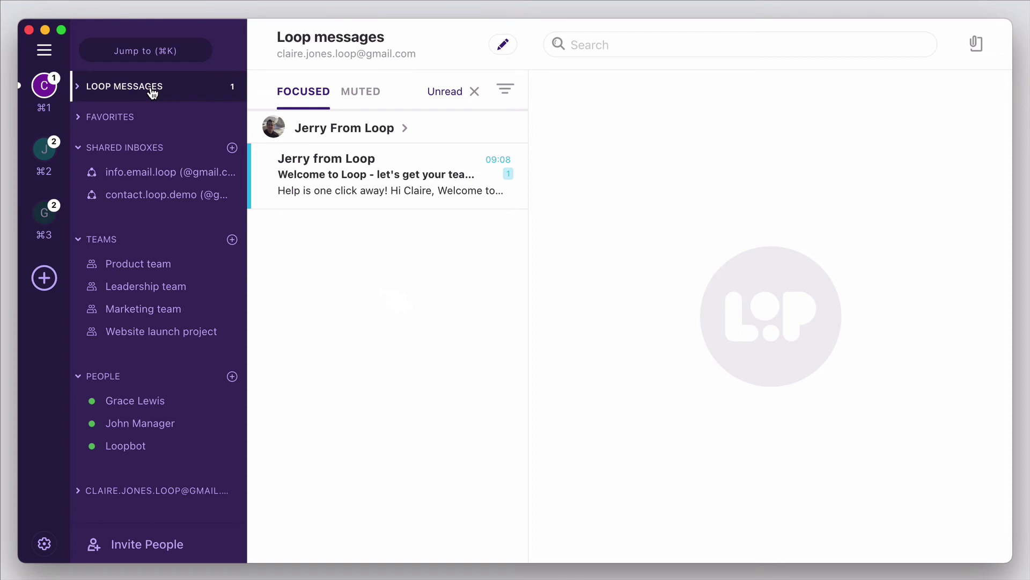
{"action": "left_click", "coordinate": [506, 92]}
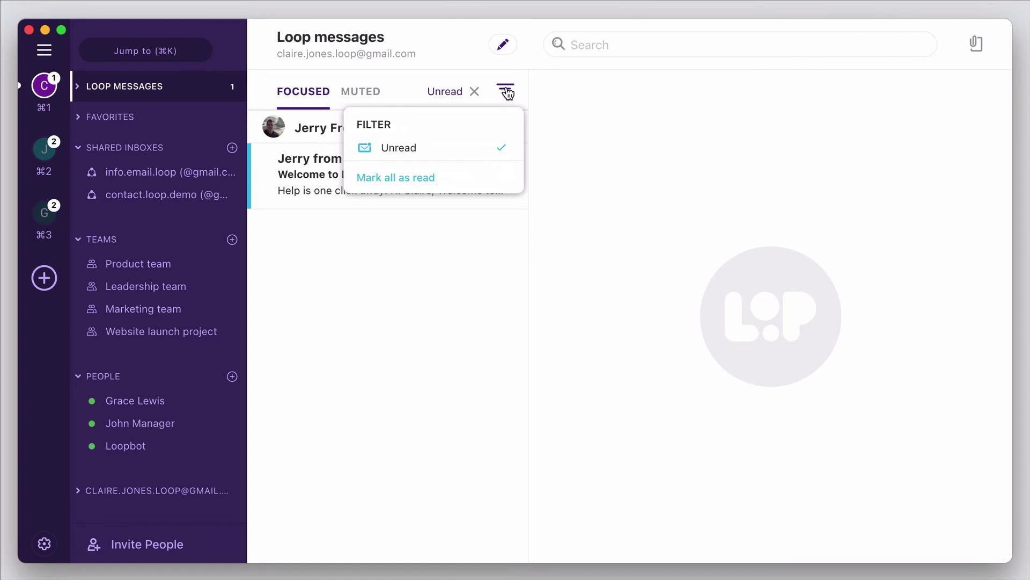
{"action": "left_click", "coordinate": [508, 92]}
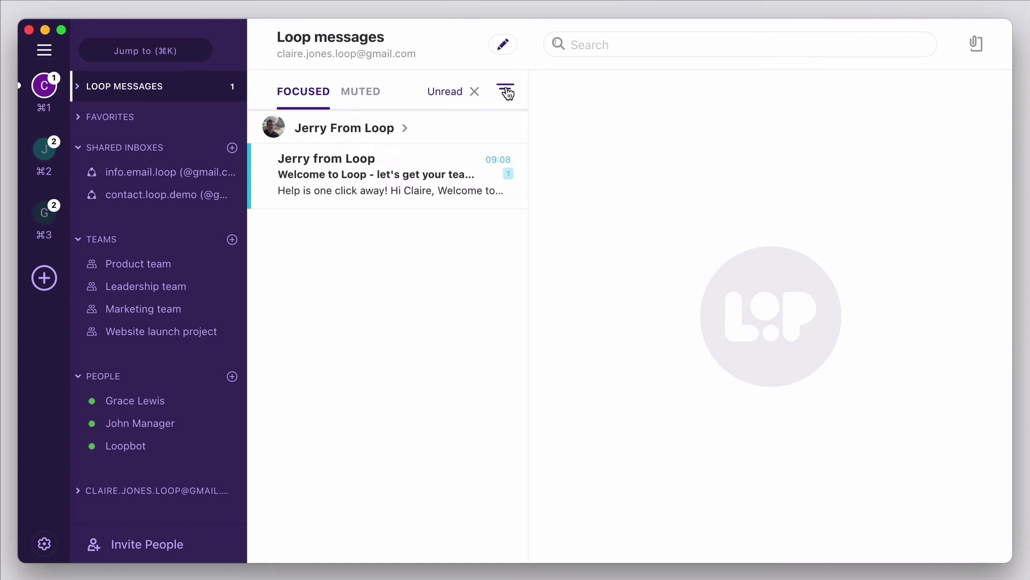
{"action": "left_click", "coordinate": [78, 93]}
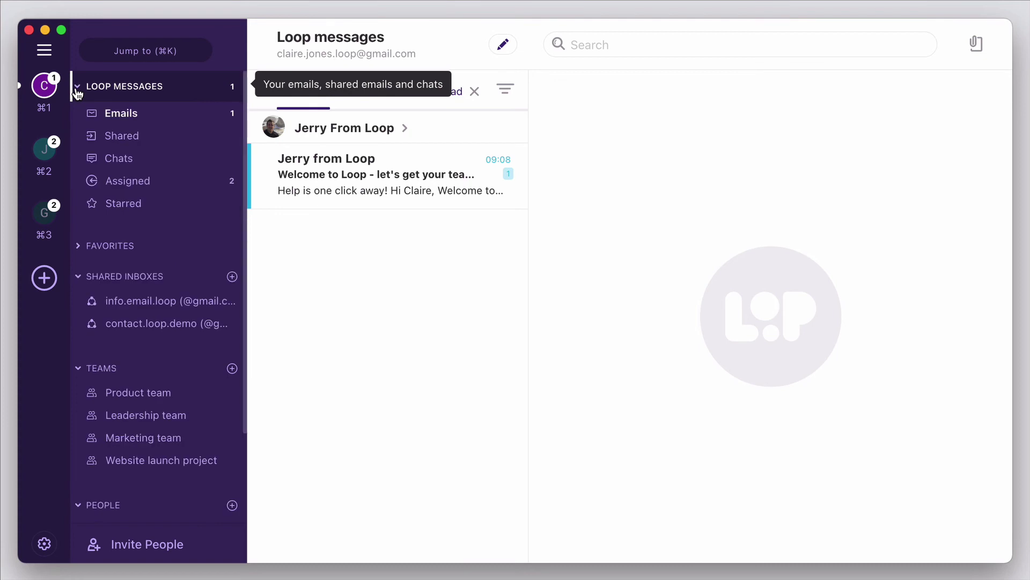
Browse Emails, Shared, Chats and Assigned (including TO OTHERS), then open the starred New project brief email
{"action": "left_click", "coordinate": [114, 117]}
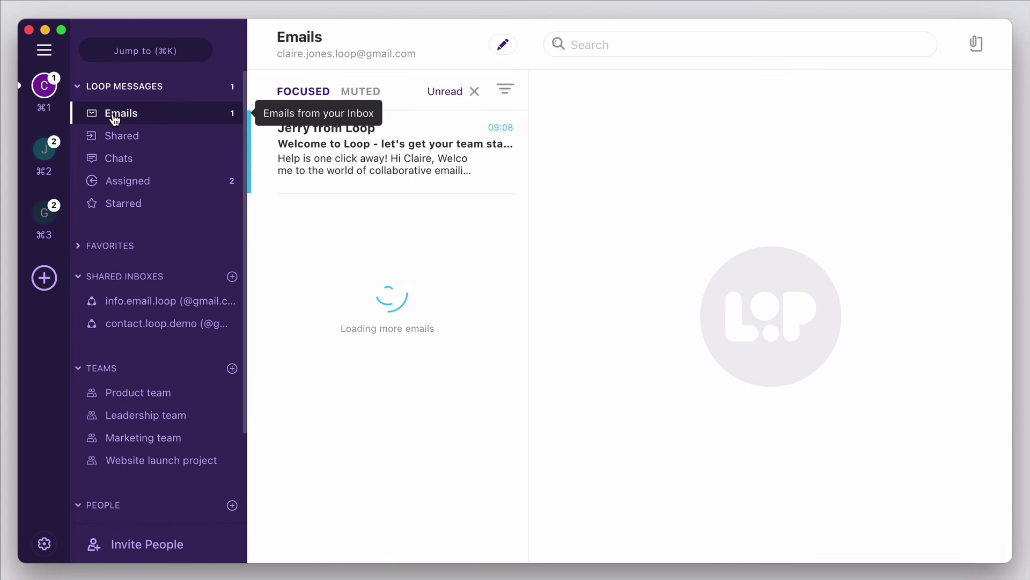
{"action": "left_click", "coordinate": [128, 144]}
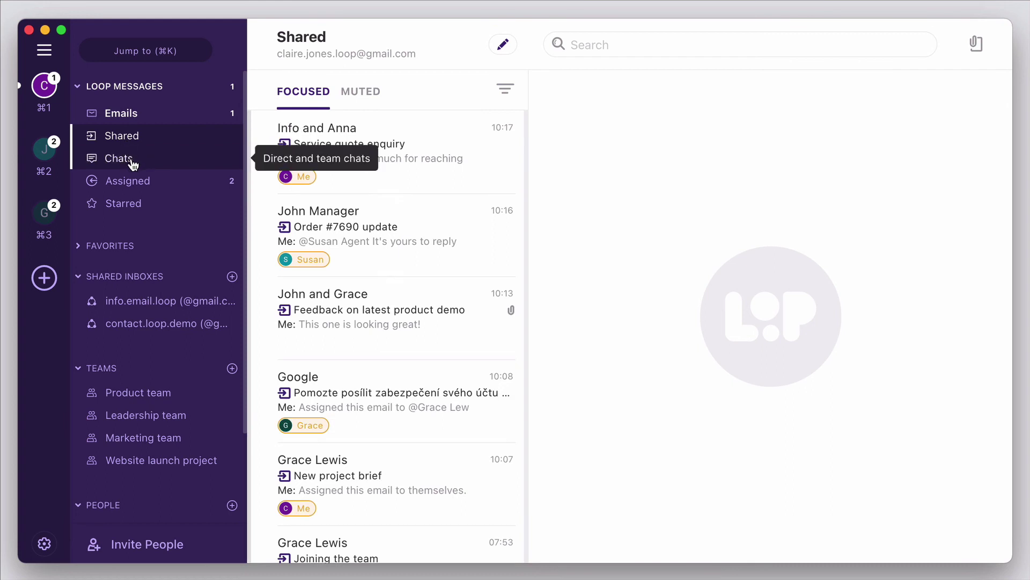
{"action": "left_click", "coordinate": [133, 164]}
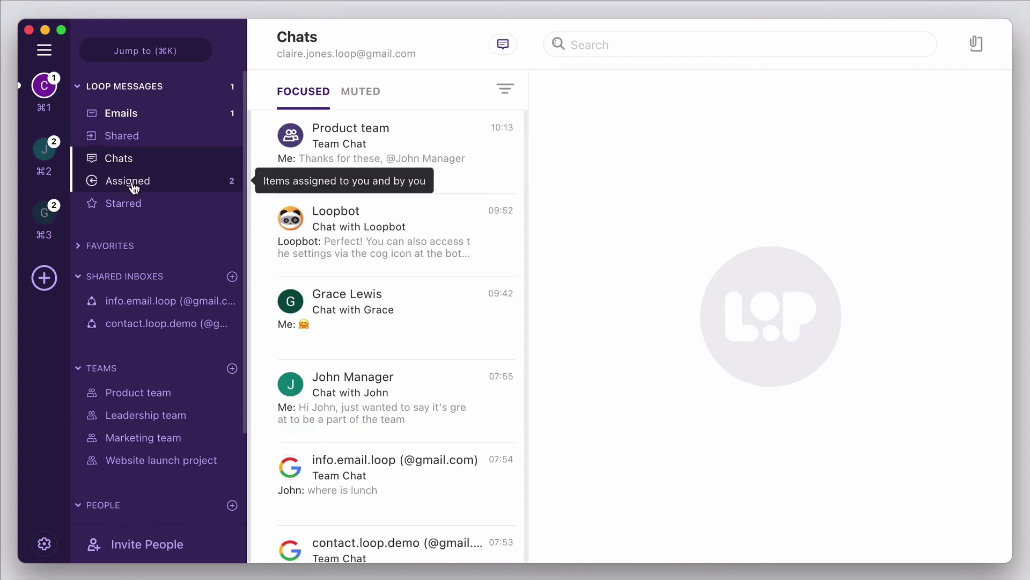
{"action": "left_click", "coordinate": [134, 185]}
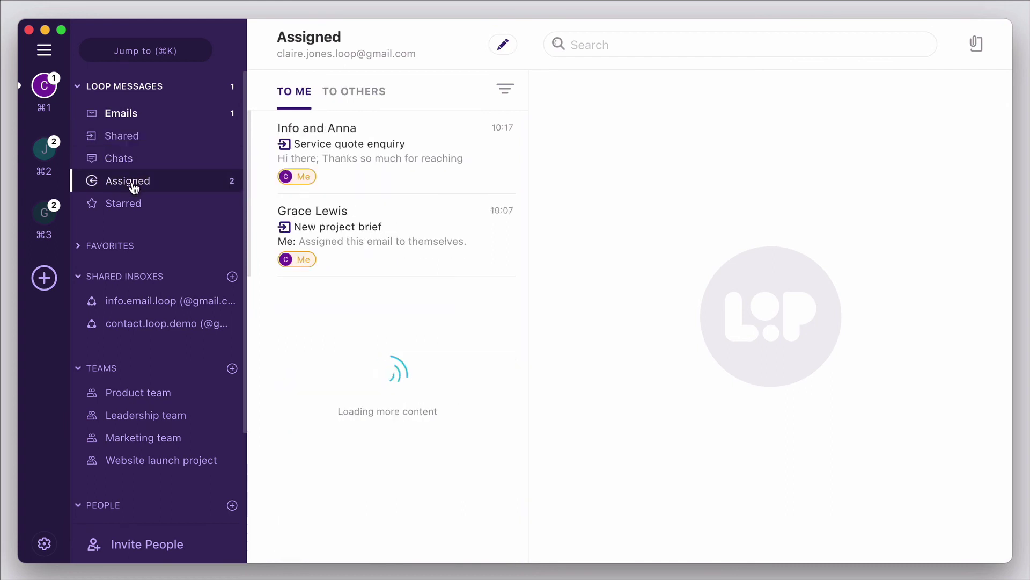
{"action": "left_click", "coordinate": [361, 103]}
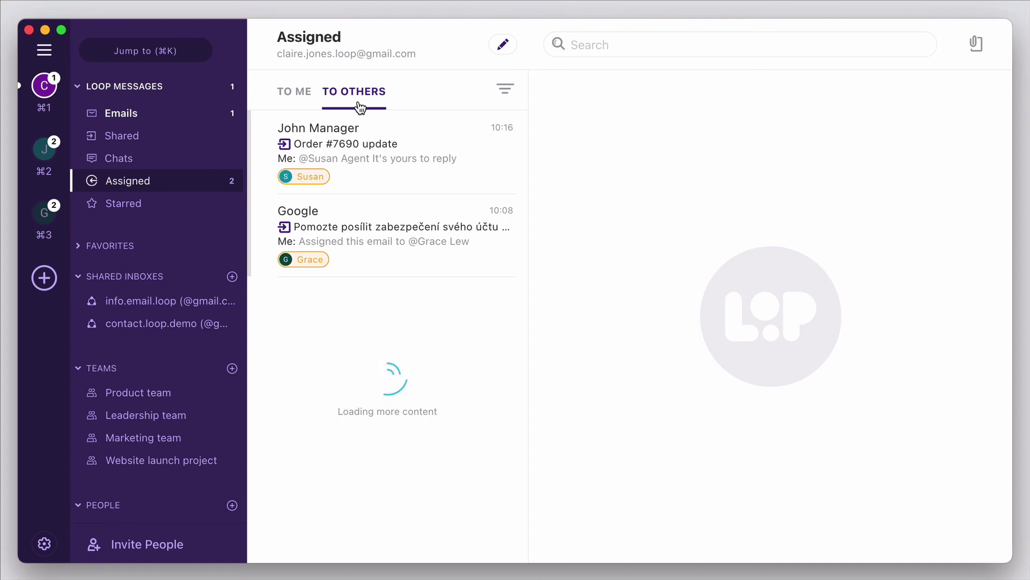
{"action": "left_click", "coordinate": [138, 215]}
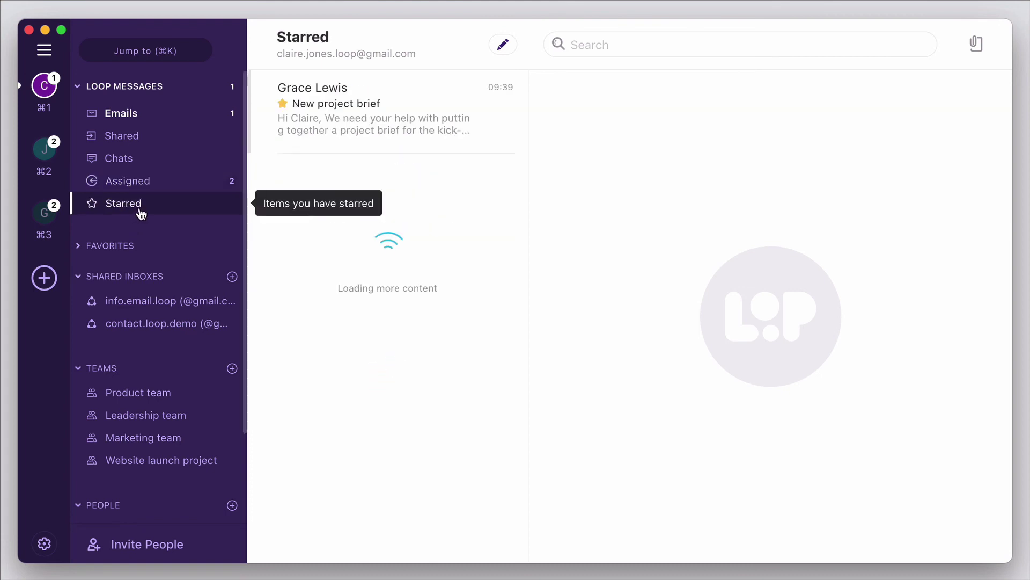
{"action": "left_click", "coordinate": [411, 127]}
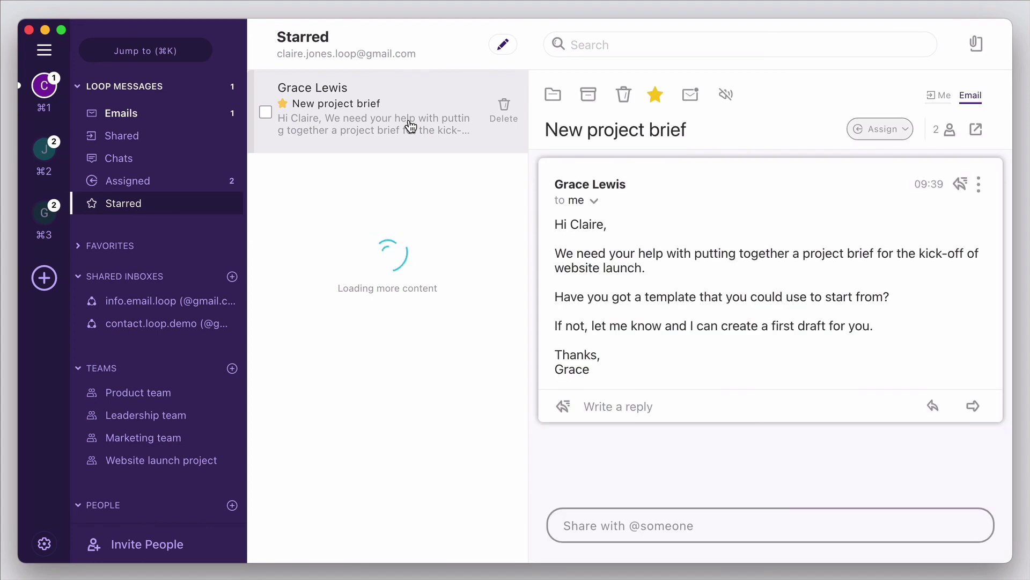